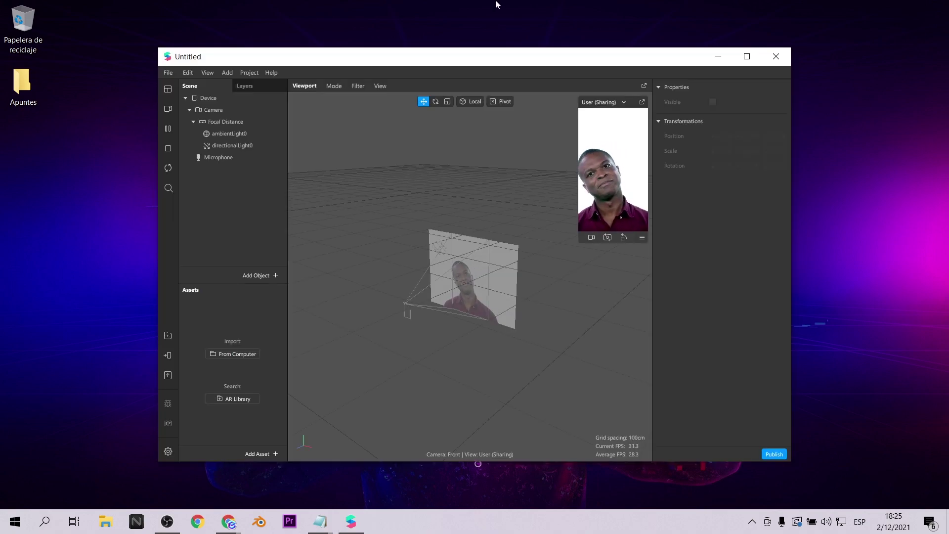
# Maximize the project window and add a Hand Tracker to the scene
pyautogui.doubleClick(523, 53)
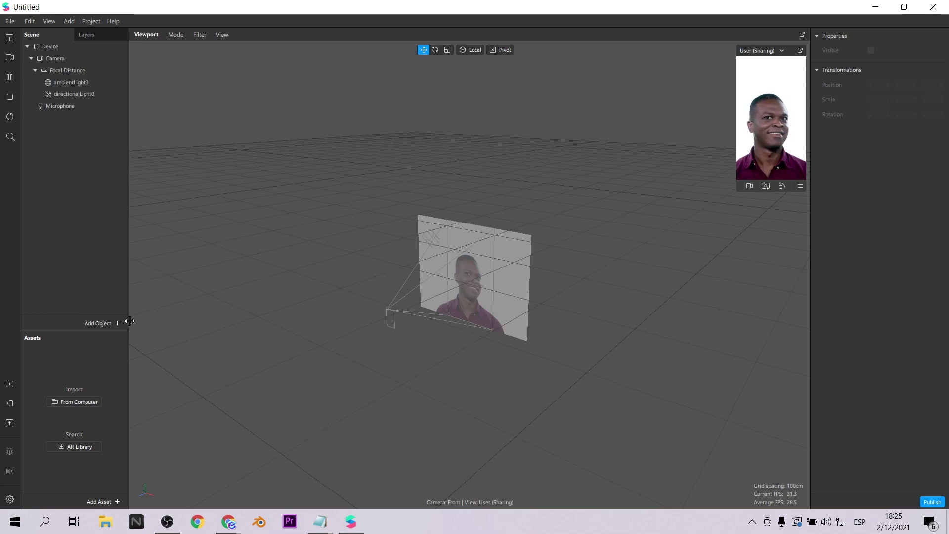
pyautogui.click(112, 325)
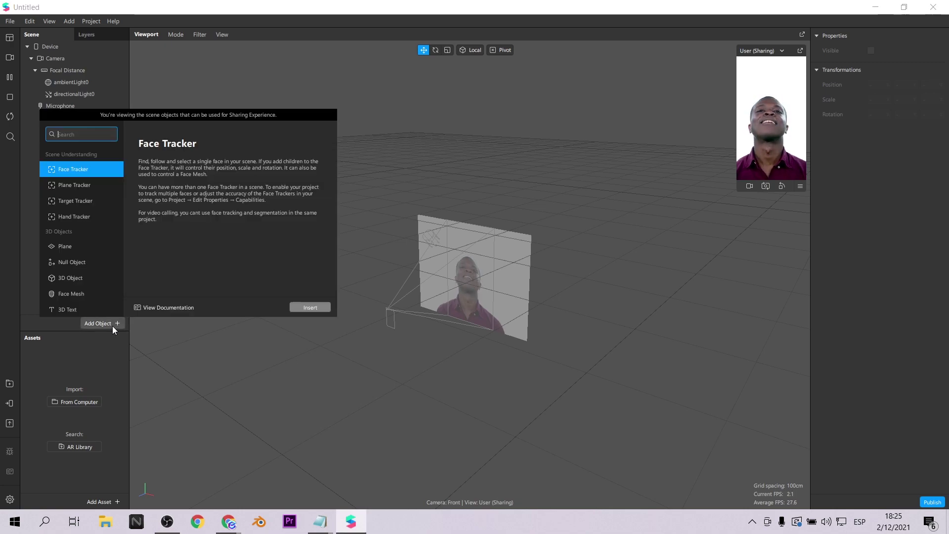
pyautogui.click(101, 217)
pyautogui.click(318, 310)
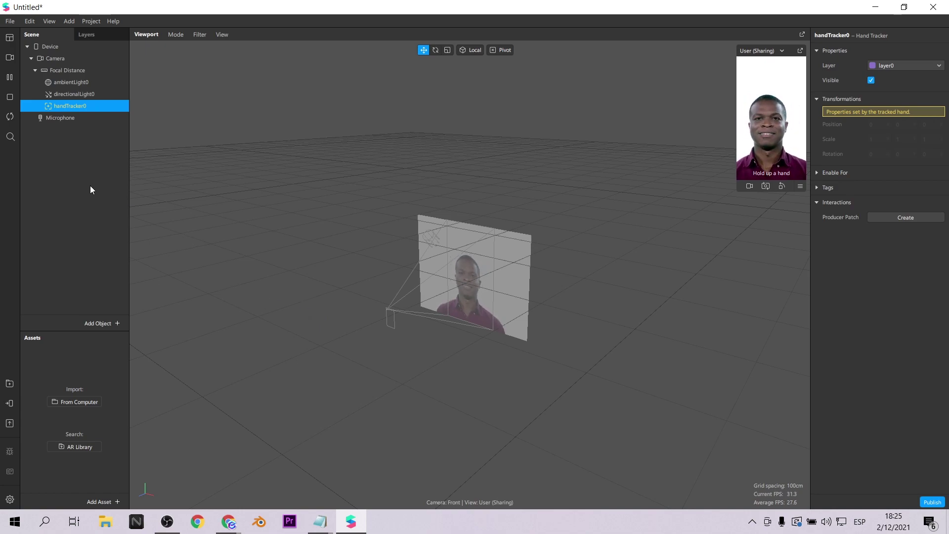
# Add a canvas as a child of the hand tracker and place a rectangle inside that canvas
pyautogui.rightClick(91, 104)
pyautogui.moveTo(108, 111)
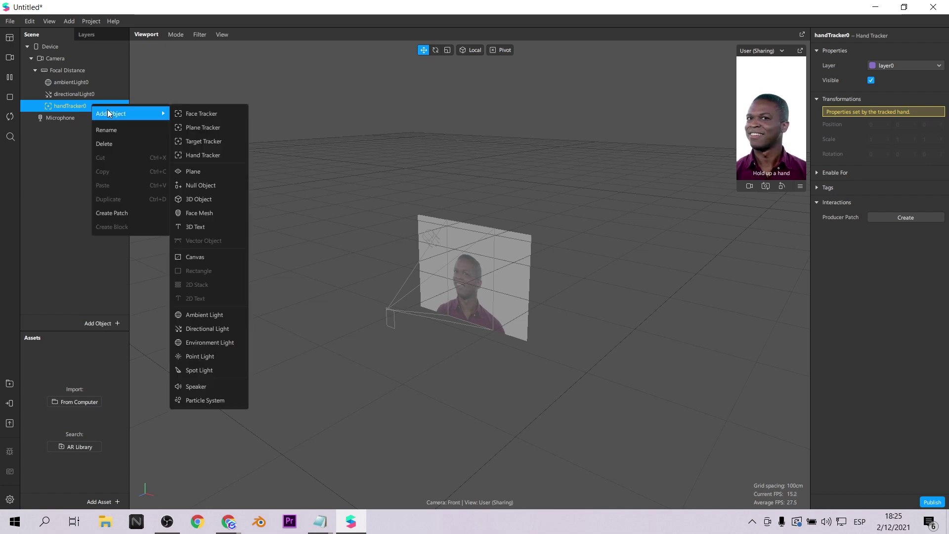
pyautogui.click(218, 257)
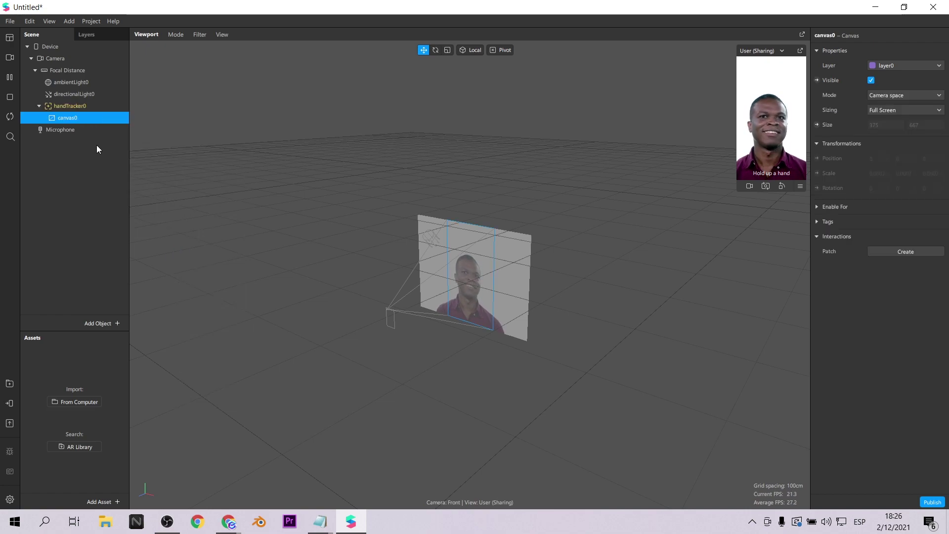
pyautogui.rightClick(74, 117)
pyautogui.moveTo(129, 124)
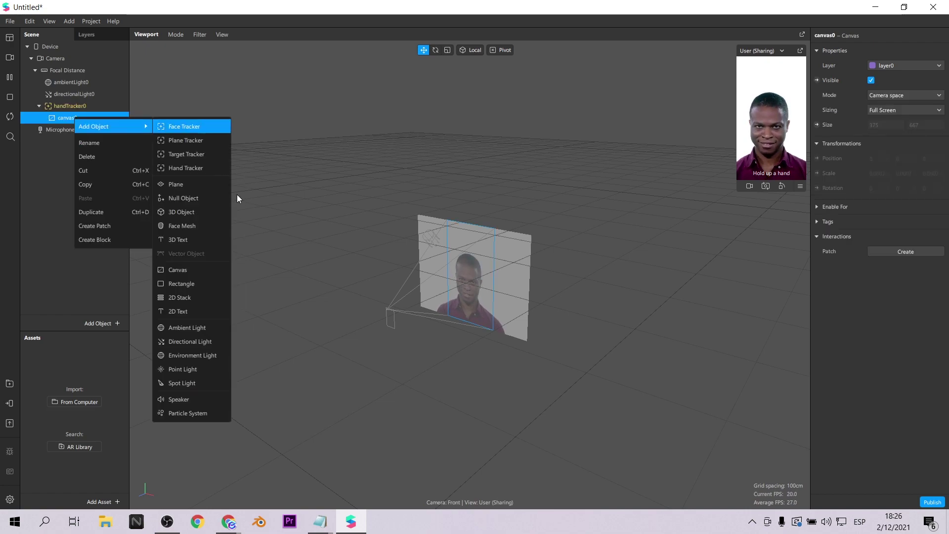
pyautogui.click(209, 284)
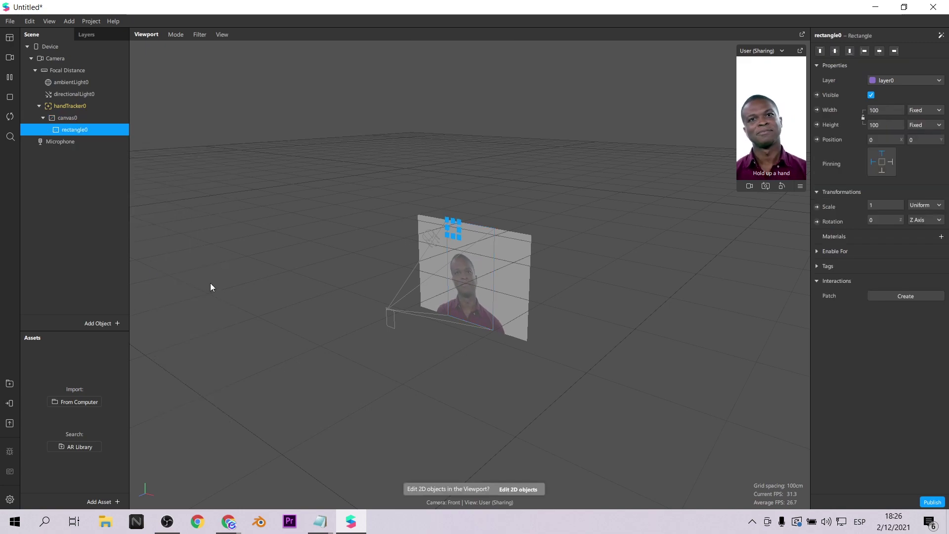
# Switch the preview to the simulation video of the man raising his hand and enlarge the preview
pyautogui.click(8, 59)
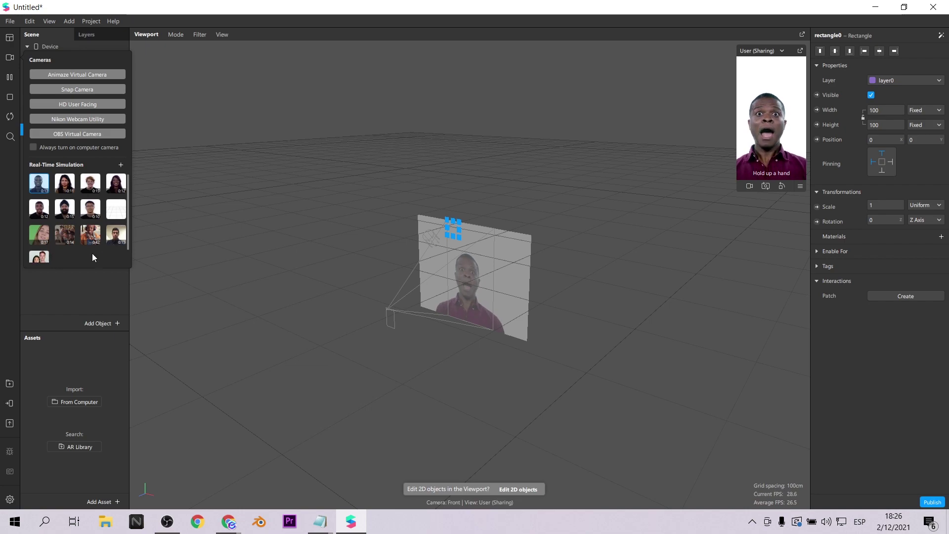
pyautogui.click(116, 234)
pyautogui.click(106, 284)
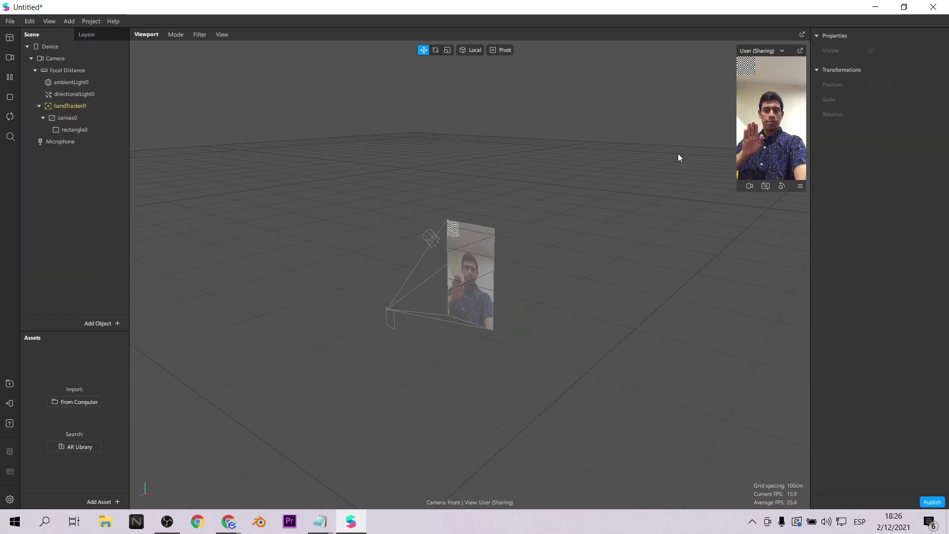
pyautogui.moveTo(736, 193); pyautogui.dragTo(648, 348)
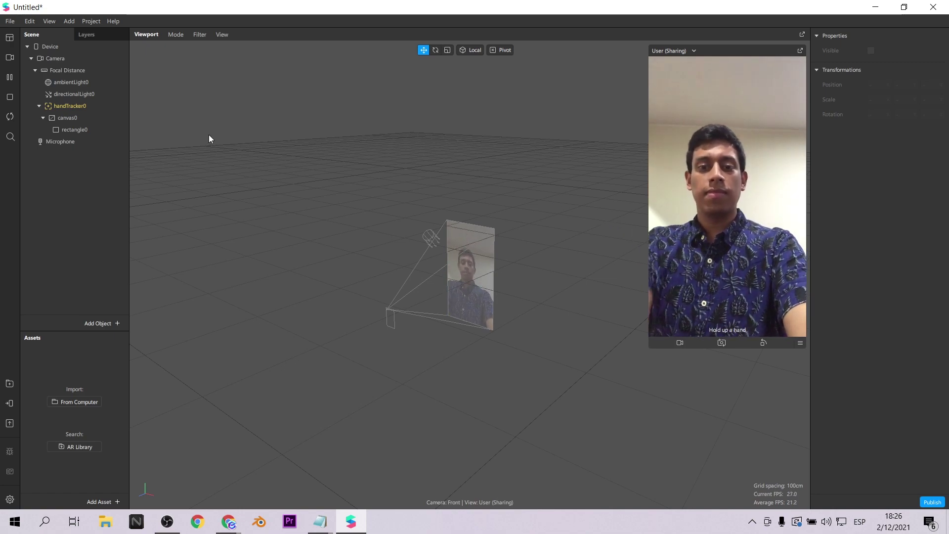
# Add a second Hand Tracker to the scene
pyautogui.click(114, 323)
pyautogui.write('hand')
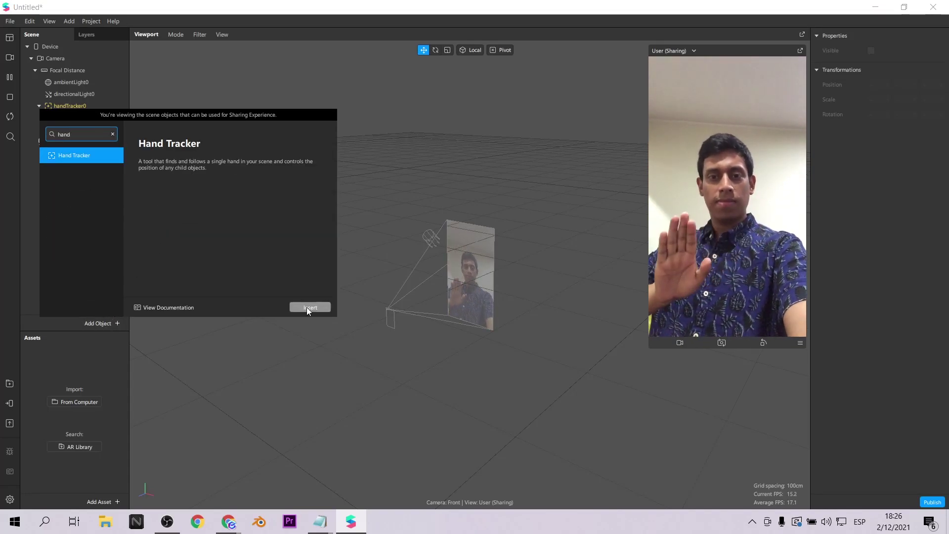
pyautogui.click(306, 307)
# Add a canvas under the second hand tracker and place a rectangle inside it
pyautogui.rightClick(97, 145)
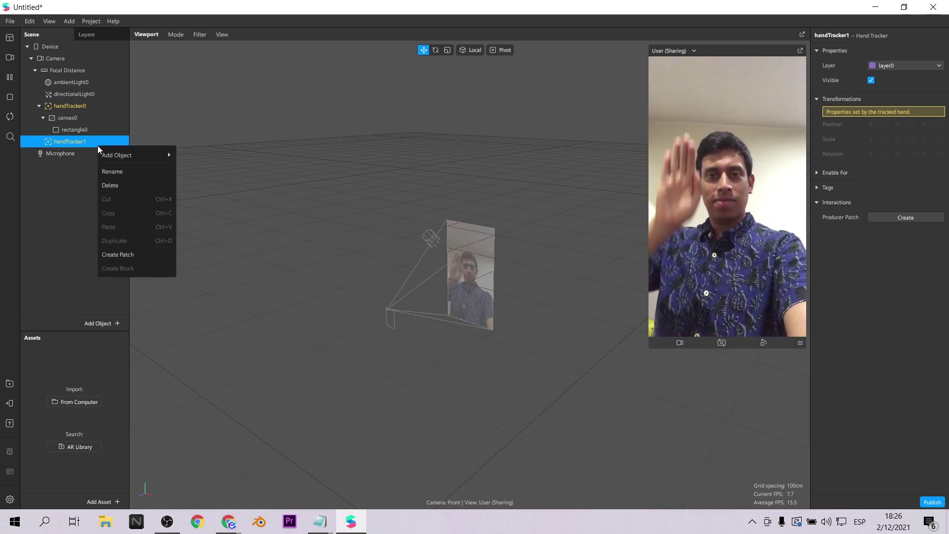
pyautogui.moveTo(134, 155)
pyautogui.click(215, 301)
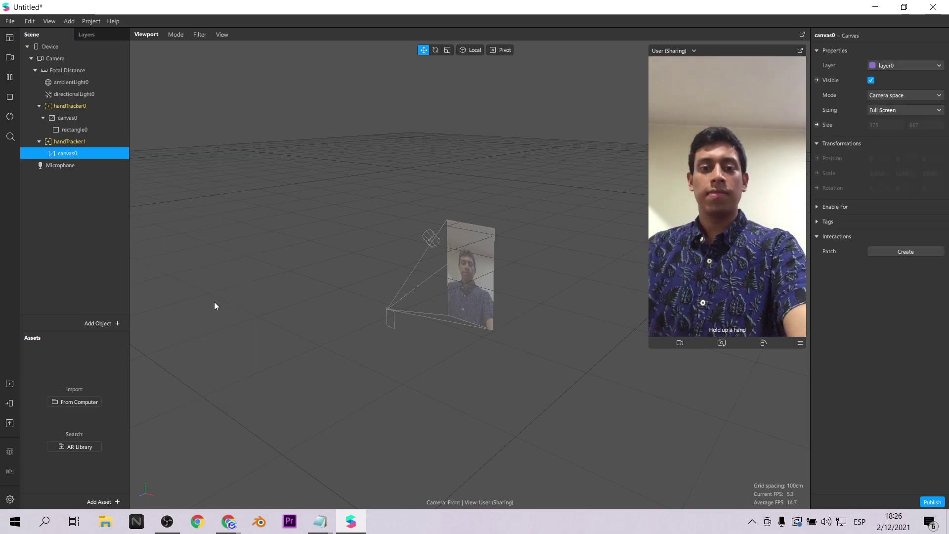
pyautogui.rightClick(76, 154)
pyautogui.click(191, 317)
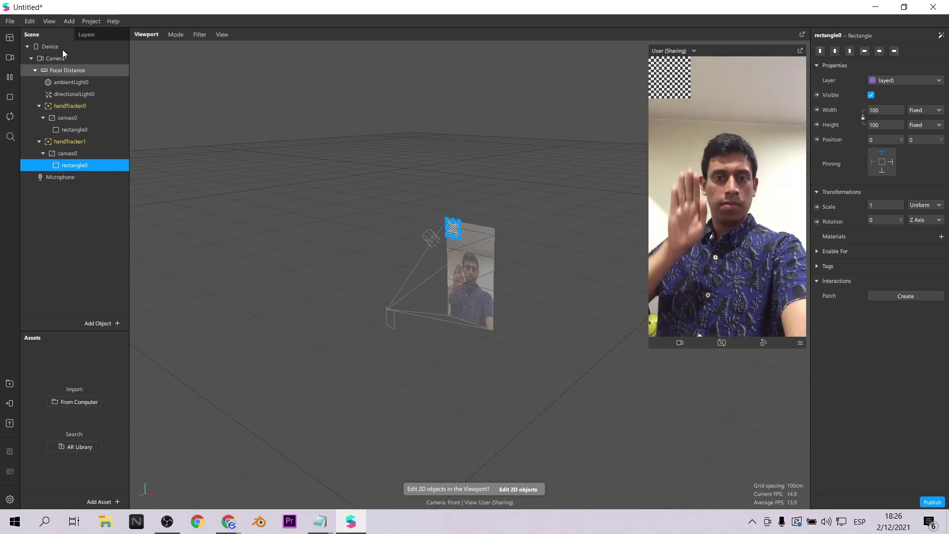
# Show the Patch Editor and add a Hand Finder patch in its lower-left area
pyautogui.click(56, 21)
pyautogui.click(79, 36)
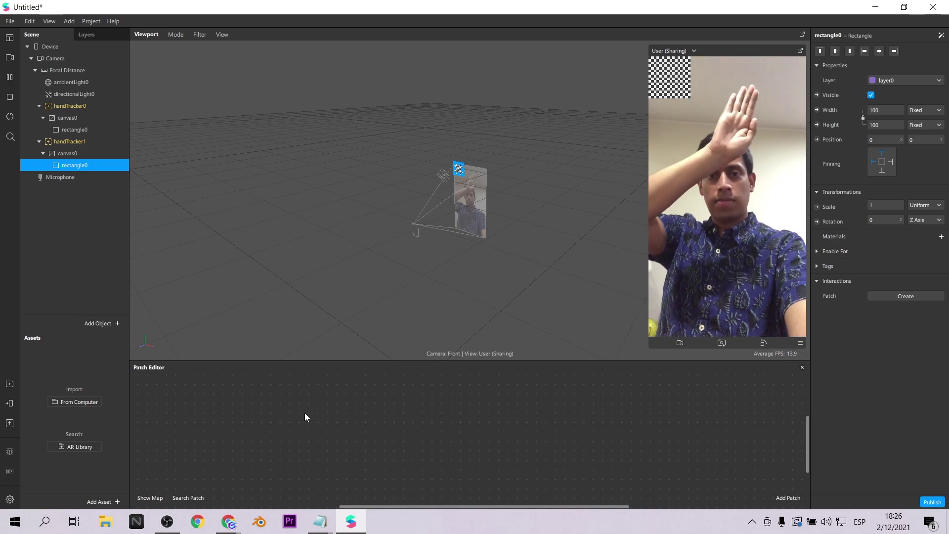
pyautogui.rightClick(269, 411)
pyautogui.write('ha')
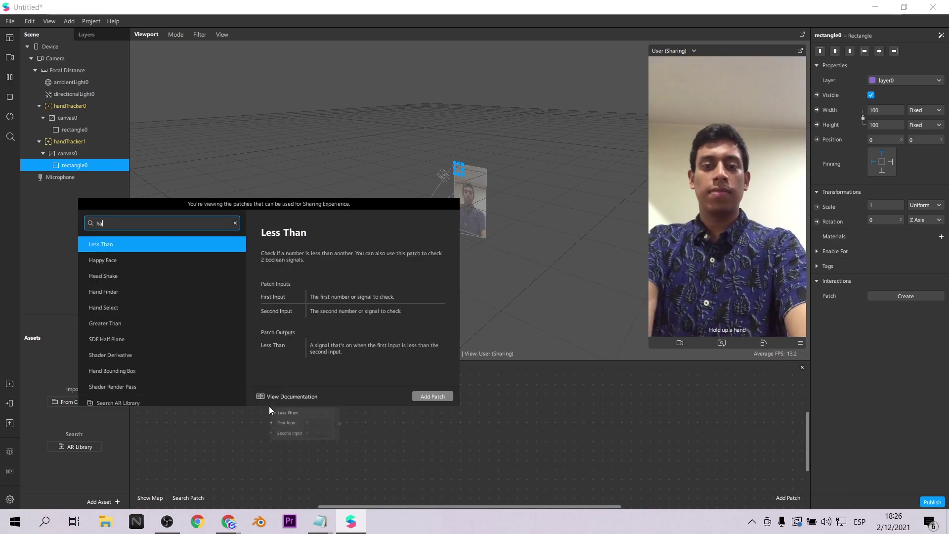
pyautogui.write('nd')
pyautogui.click(432, 396)
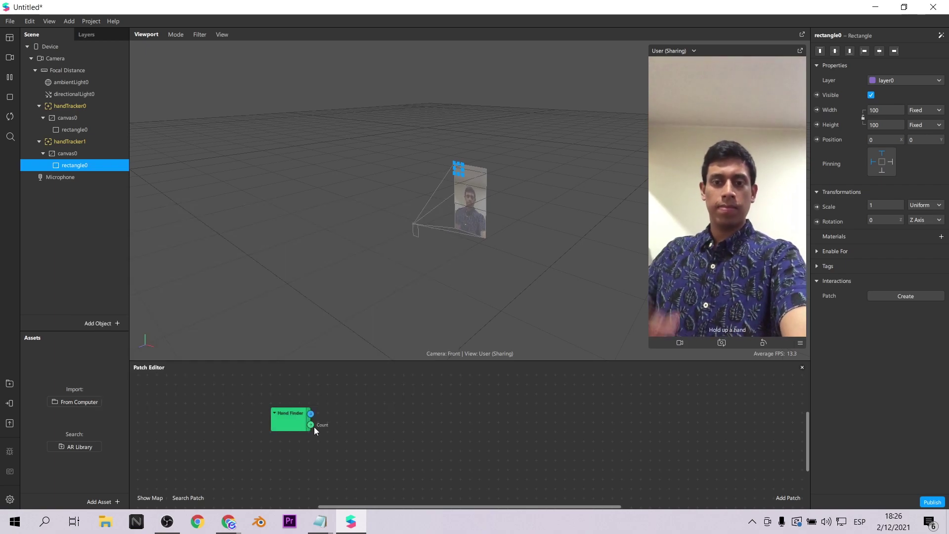
pyautogui.moveTo(285, 426); pyautogui.dragTo(266, 449)
# Add a Hand Select patch and connect the Hand Finder's Hands output to its Hands input
pyautogui.rightClick(307, 416)
pyautogui.write('hand')
pyautogui.click(168, 270)
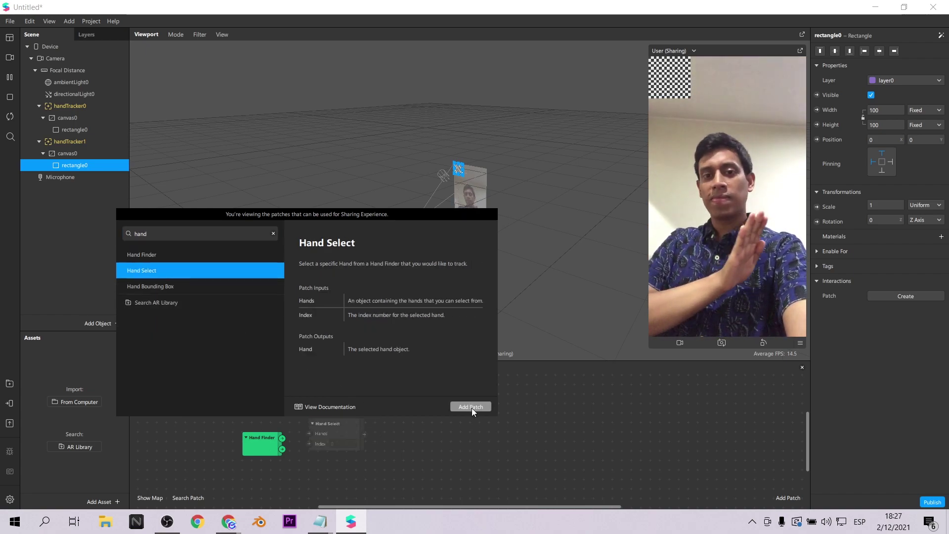
pyautogui.click(472, 408)
pyautogui.moveTo(364, 402); pyautogui.dragTo(346, 387)
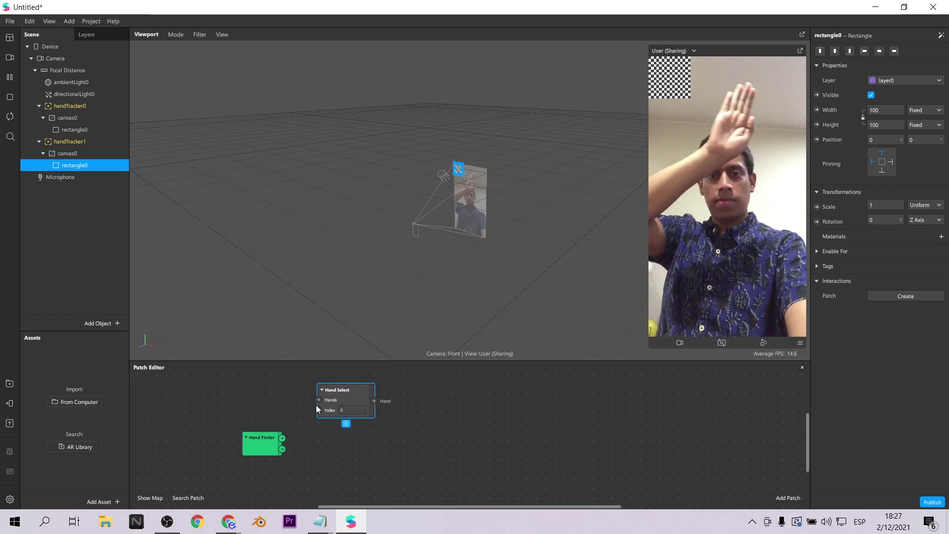
pyautogui.moveTo(281, 438); pyautogui.dragTo(346, 402)
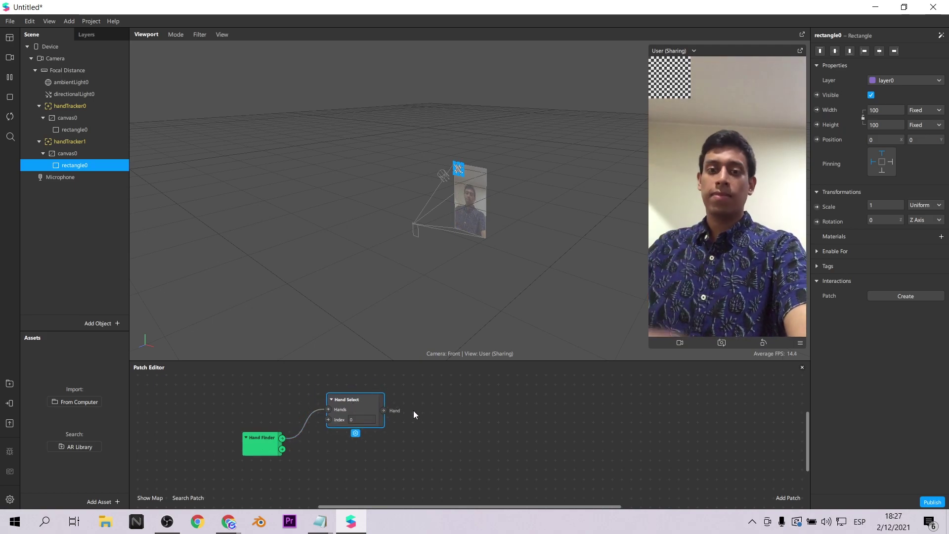
# Add a Hand Bounding Box patch and connect the Hand Select output to its Hand input
pyautogui.doubleClick(424, 406)
pyautogui.write('hand')
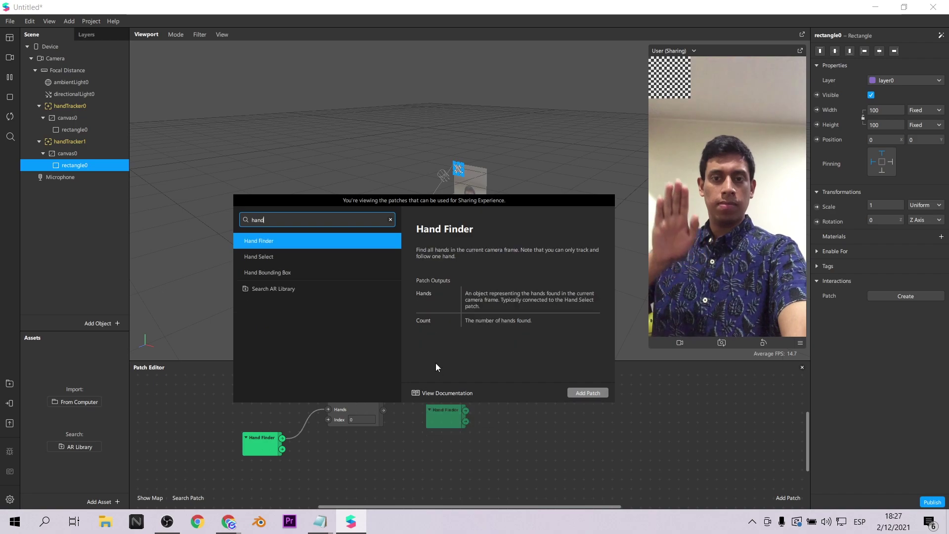
pyautogui.click(336, 272)
pyautogui.click(584, 396)
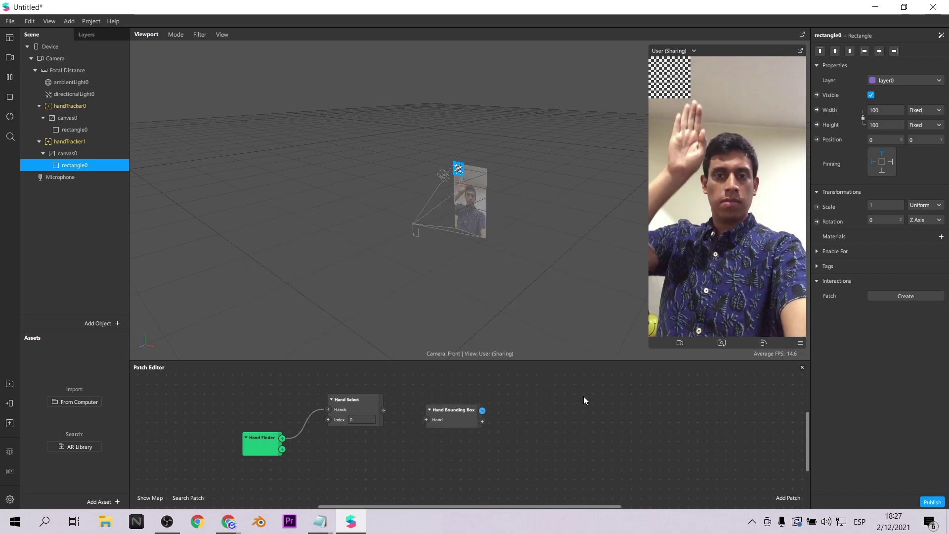
pyautogui.moveTo(437, 413)
pyautogui.mouseDown()
pyautogui.moveTo(434, 393)
pyautogui.moveTo(420, 398)
pyautogui.mouseUp()
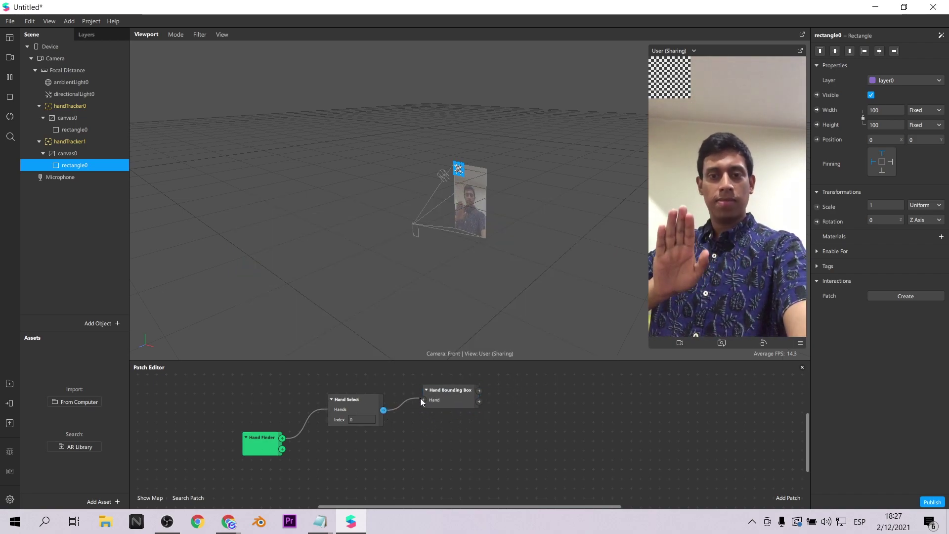
# Create a Visible patch for the first hand tracker's rectangle and drive it with the Hand Bounding Box's Is Tracked output
pyautogui.click(89, 130)
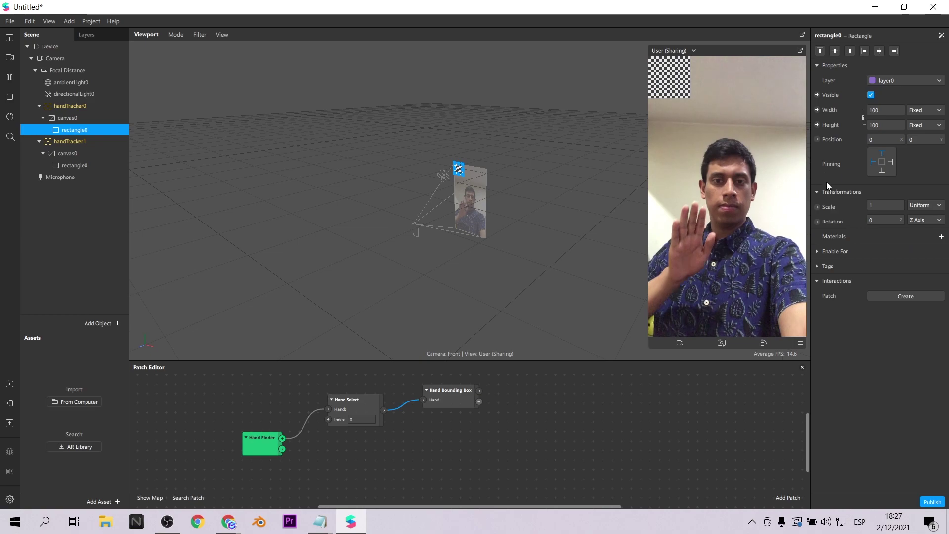
pyautogui.click(816, 95)
pyautogui.moveTo(490, 443); pyautogui.dragTo(507, 419)
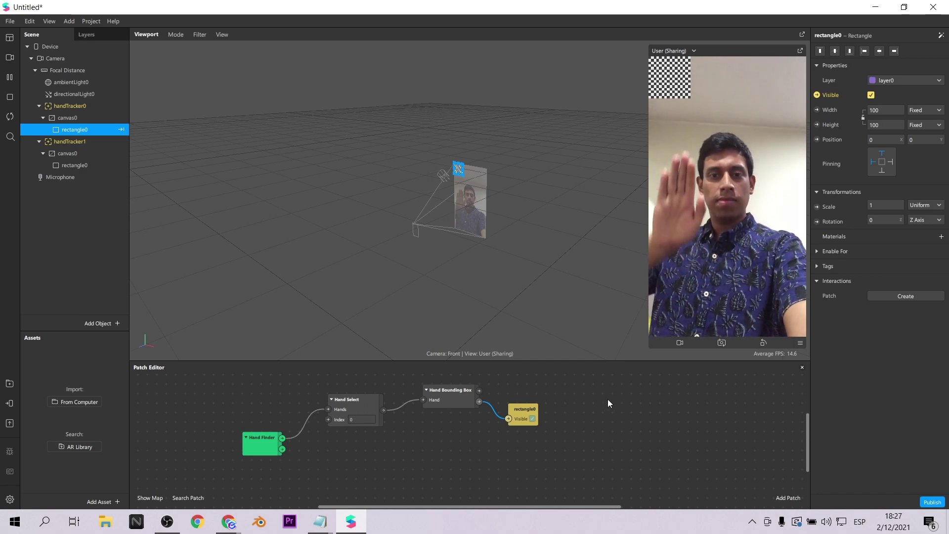
# Add a Bounding Box 2D Unpack patch and feed it the Hand Bounding Box output
pyautogui.scroll(2, 607, 399)
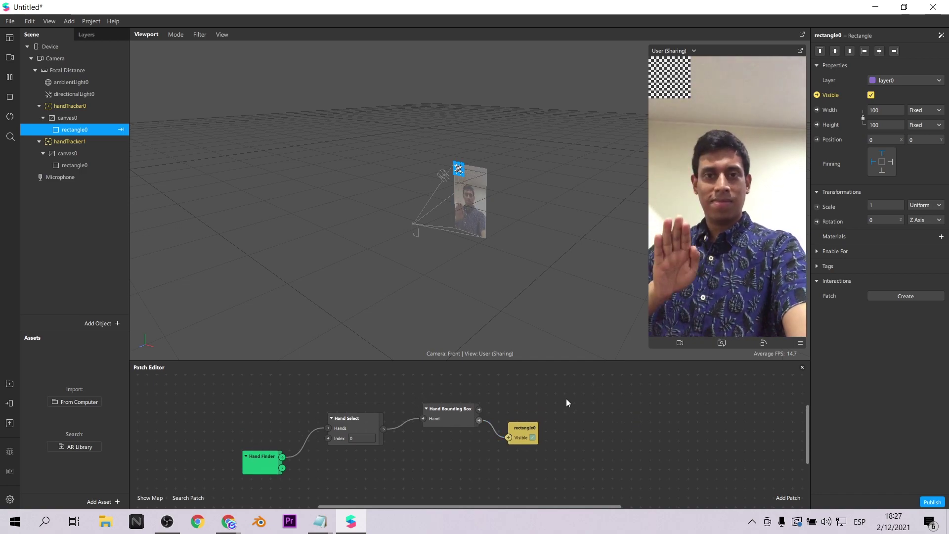
pyautogui.doubleClick(566, 403)
pyautogui.write('bo')
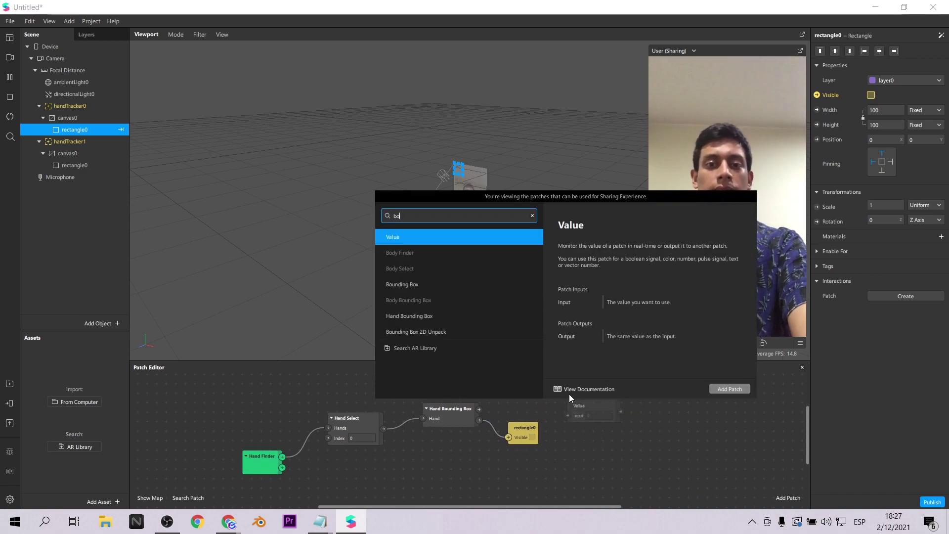
pyautogui.write('und')
pyautogui.doubleClick(486, 291)
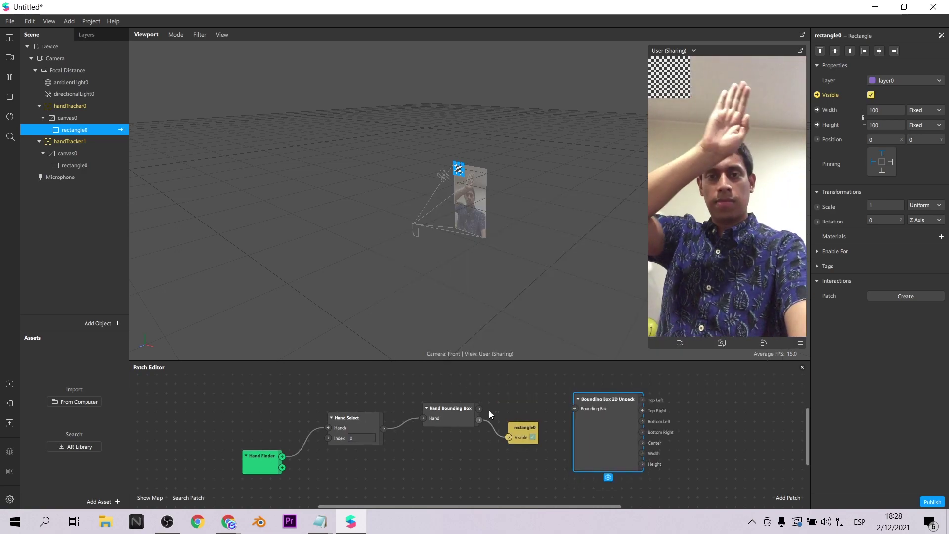
pyautogui.moveTo(479, 409); pyautogui.dragTo(593, 402)
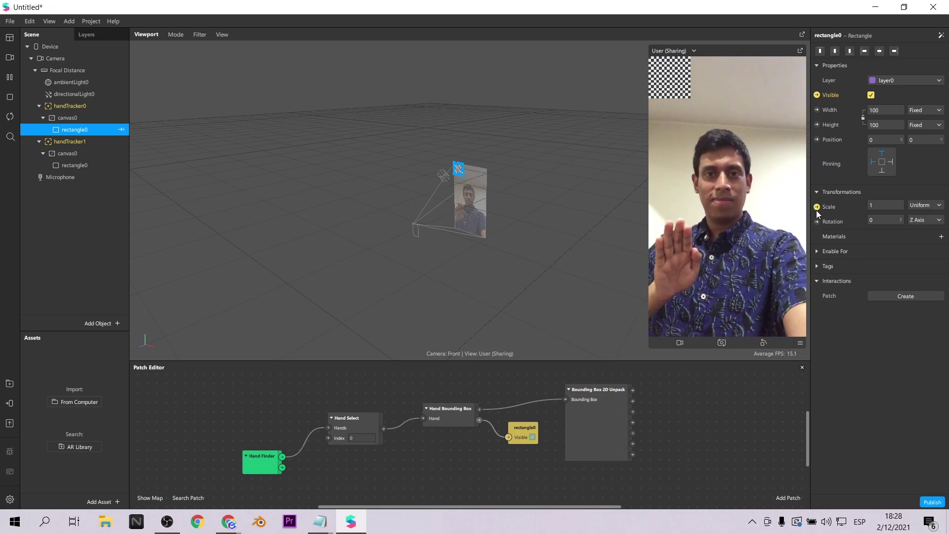
# Create a 2D Position patch for the first rectangle and connect the unpacked bounding box's Center output to it
pyautogui.click(816, 140)
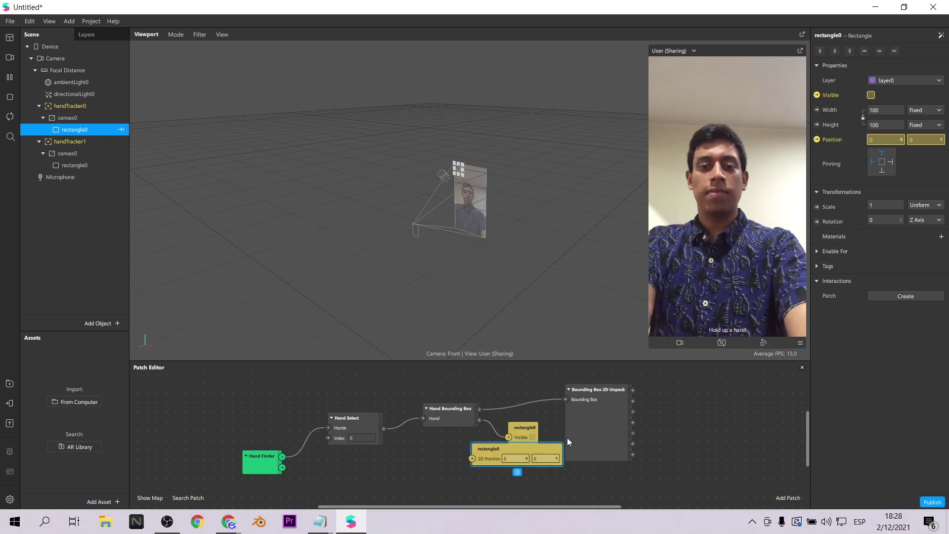
pyautogui.moveTo(494, 446); pyautogui.dragTo(715, 386)
pyautogui.moveTo(632, 433); pyautogui.dragTo(689, 396)
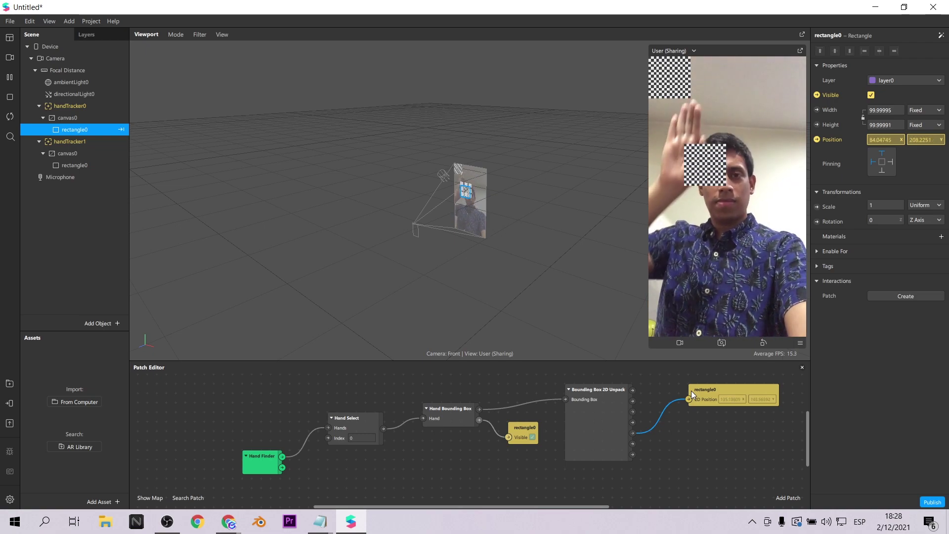
# Duplicate the Hand Select and Hand Bounding Box patches below the originals and connect the Hand Finder's Hands output to the copied Hand Select
pyautogui.moveTo(254, 464); pyautogui.dragTo(209, 456)
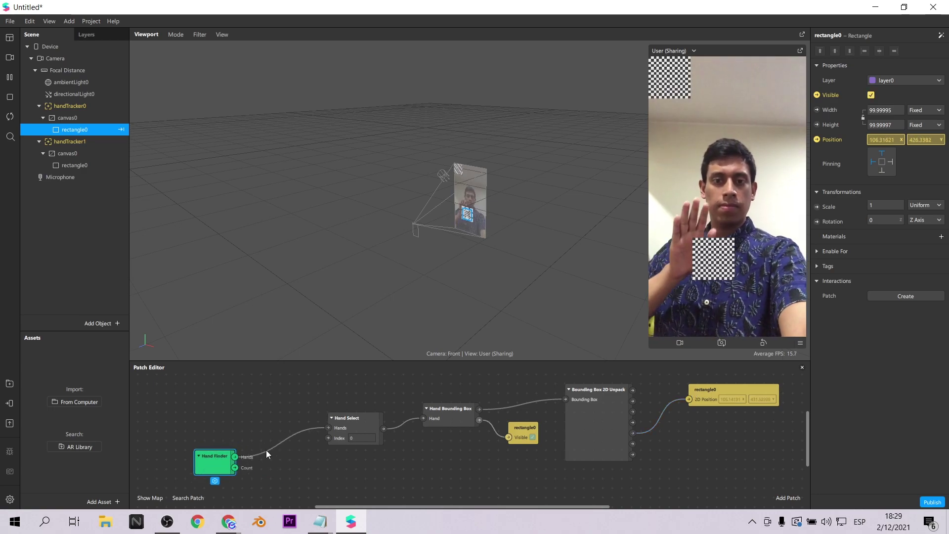
pyautogui.click(414, 467)
pyautogui.scroll(-1, 388, 456)
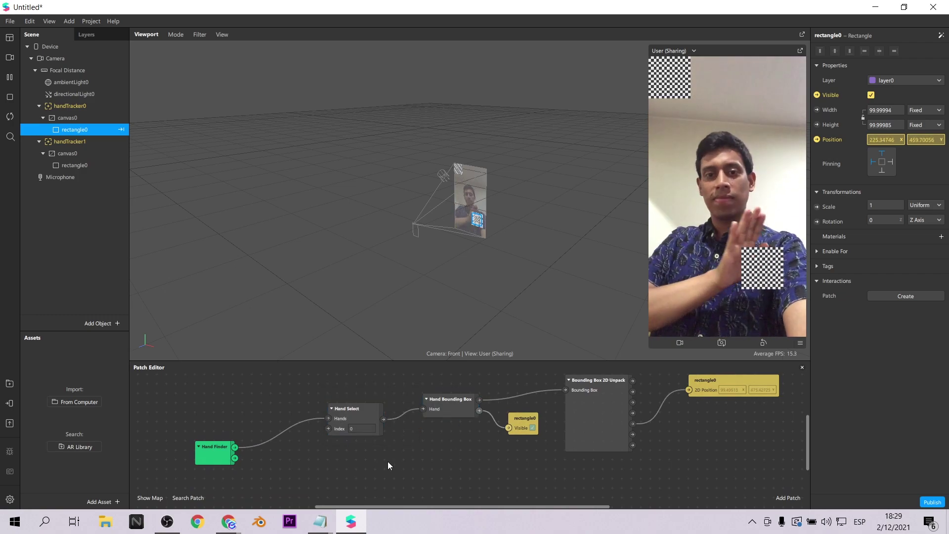
pyautogui.scroll(-1, 388, 461)
pyautogui.hotkey('ctrl', 'v')
pyautogui.moveTo(376, 463); pyautogui.dragTo(359, 489)
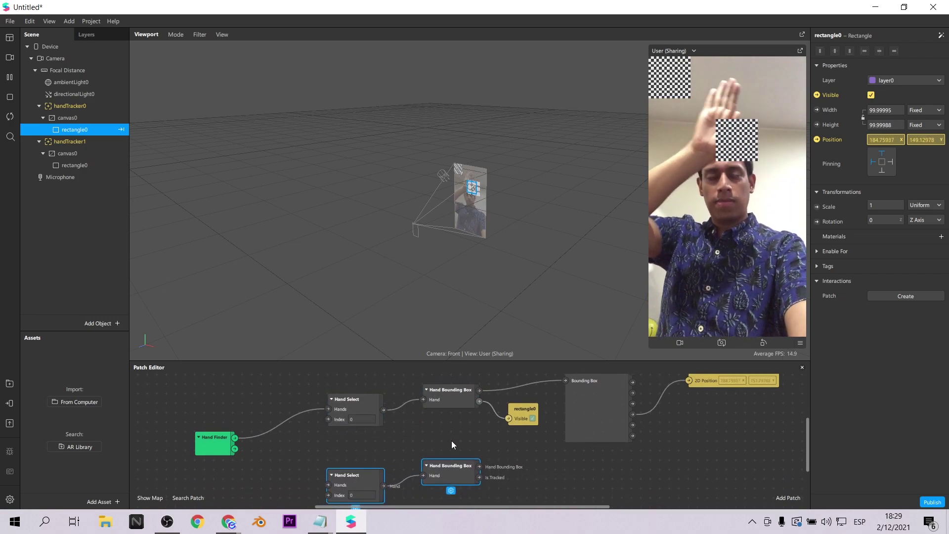
pyautogui.moveTo(459, 470); pyautogui.dragTo(471, 499)
pyautogui.scroll(-1, 239, 447)
pyautogui.moveTo(235, 428); pyautogui.dragTo(329, 475)
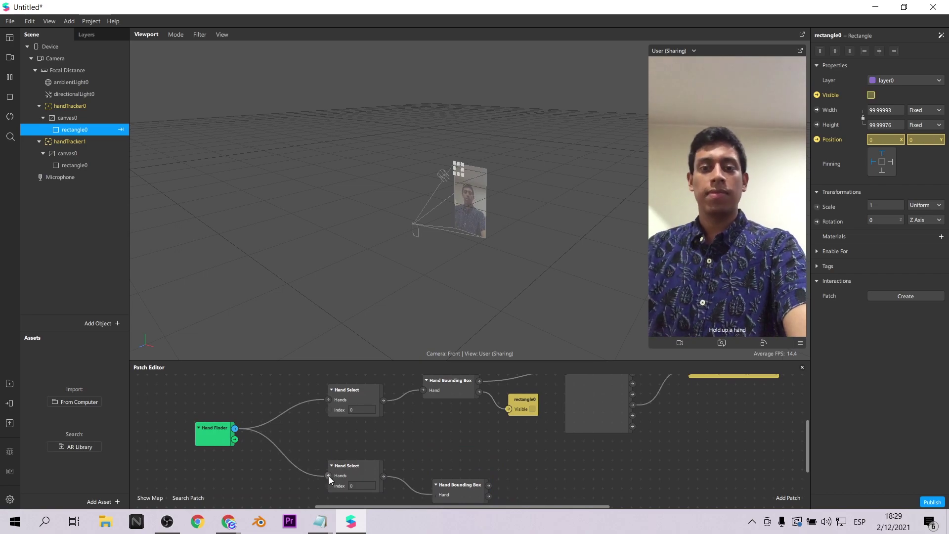
# Set the index of the duplicated Hand Select patch to 1
pyautogui.click(353, 485)
pyautogui.write('1')
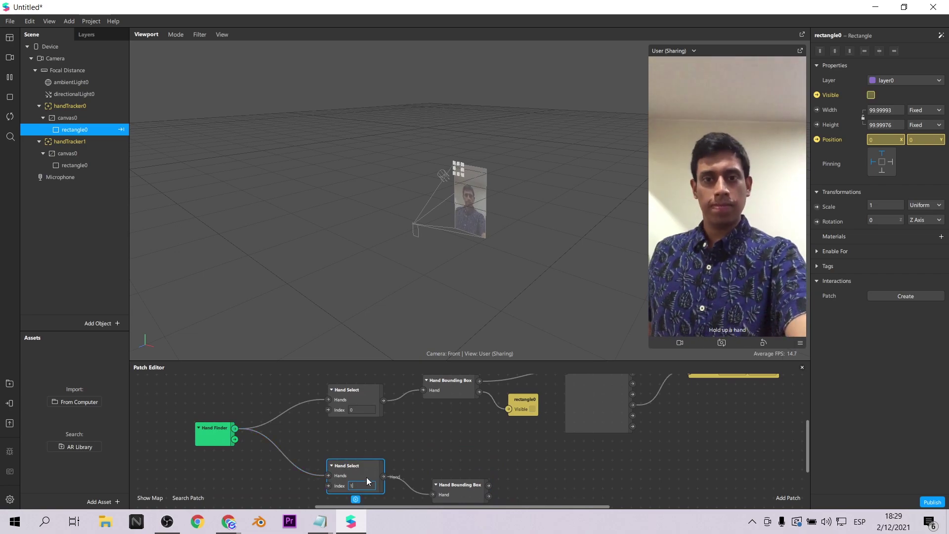
pyautogui.click(432, 475)
pyautogui.click(472, 456)
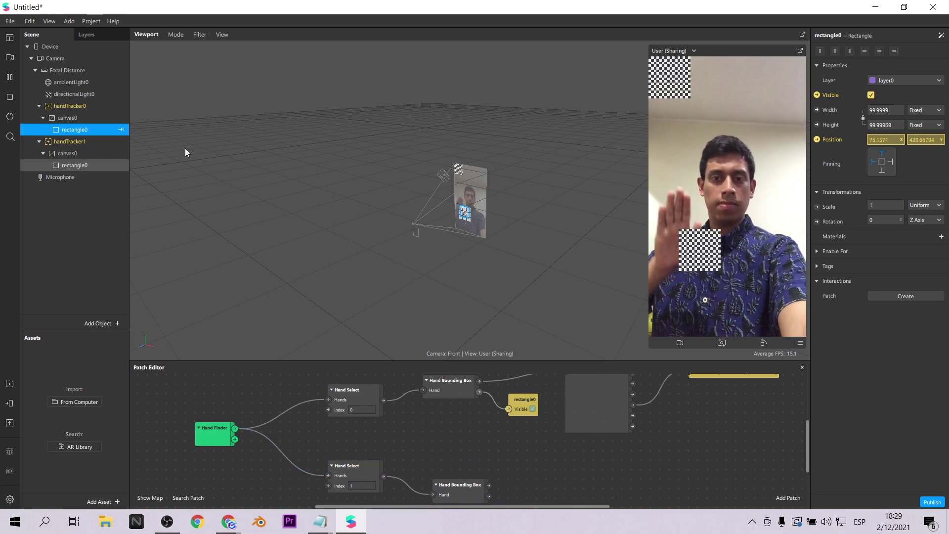
# Create a Visible patch for the second hand tracker's rectangle and drive it with the copied Hand Bounding Box's Is Tracked output
pyautogui.click(107, 165)
pyautogui.click(816, 95)
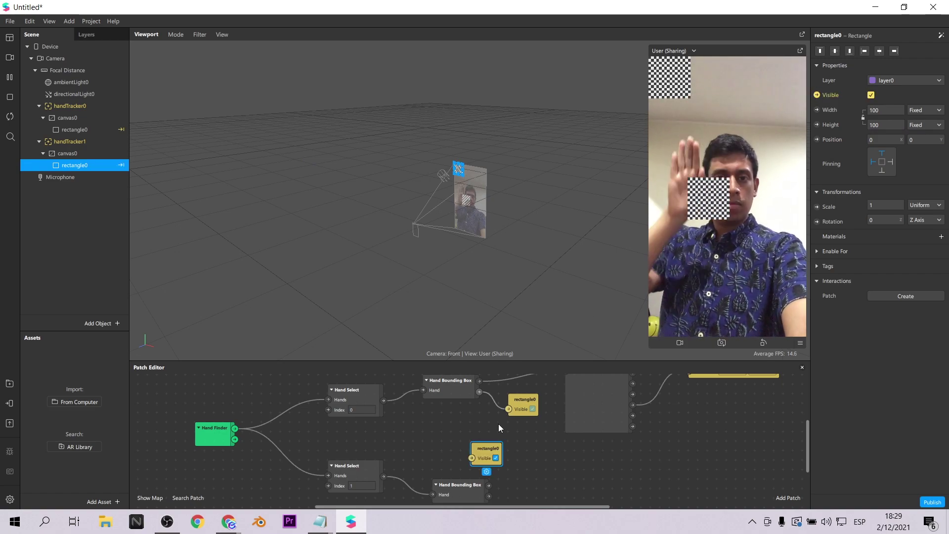
pyautogui.scroll(-1, 536, 470)
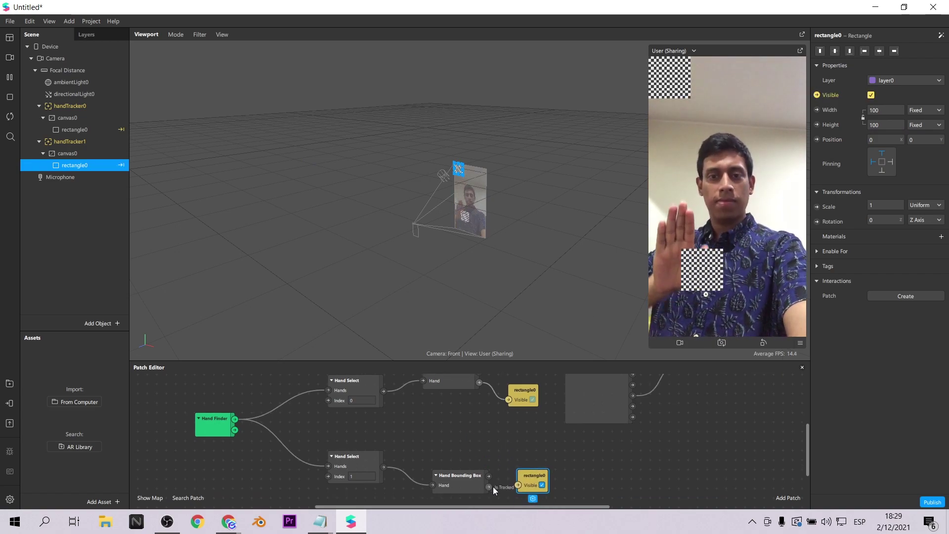
pyautogui.moveTo(491, 487); pyautogui.dragTo(518, 483)
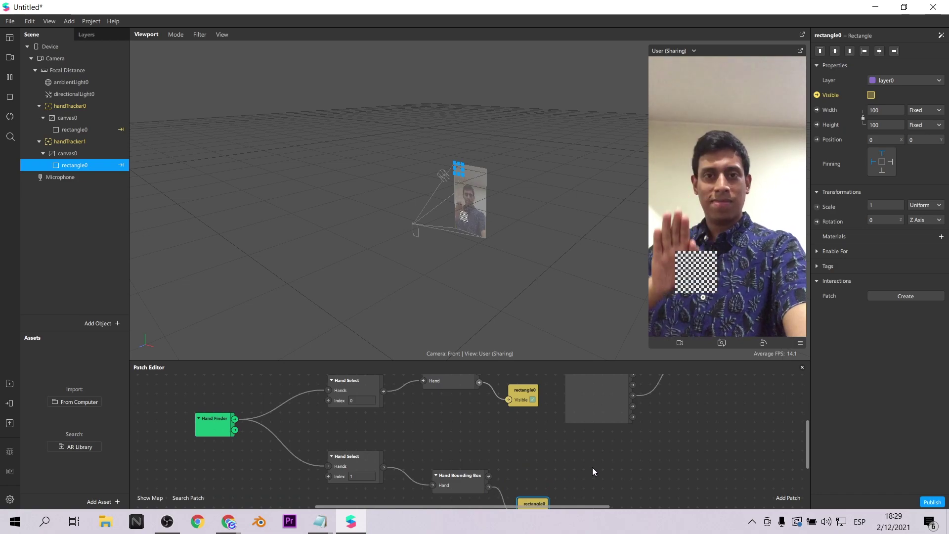
# Duplicate the Bounding Box 2D Unpack patch and feed the copy from the second Hand Bounding Box
pyautogui.scroll(-2, 592, 467)
pyautogui.click(586, 419)
pyautogui.hotkey('ctrl', 'c')
pyautogui.hotkey('ctrl', 'v')
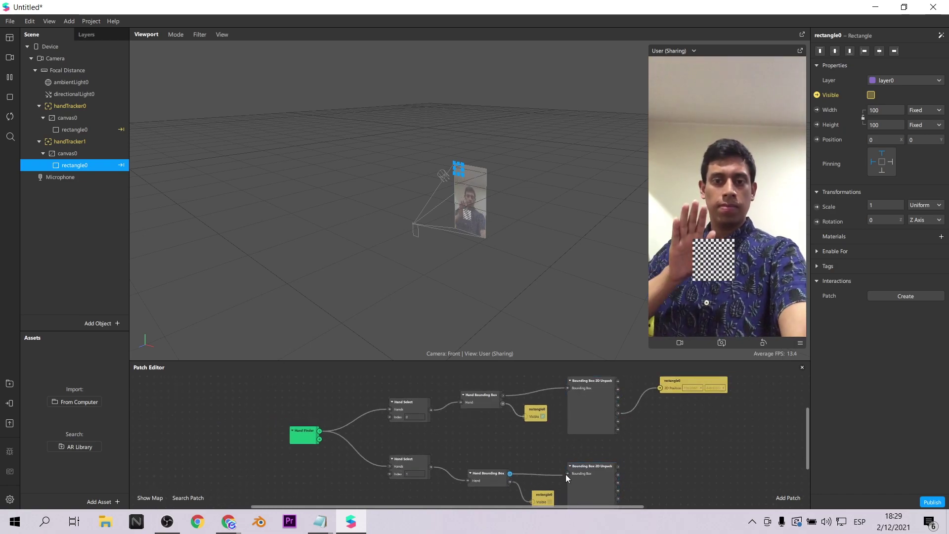
# Create a 2D Position patch for the second rectangle and connect the copied unpack patch's Center output to it
pyautogui.click(817, 139)
pyautogui.scroll(-3, 642, 477)
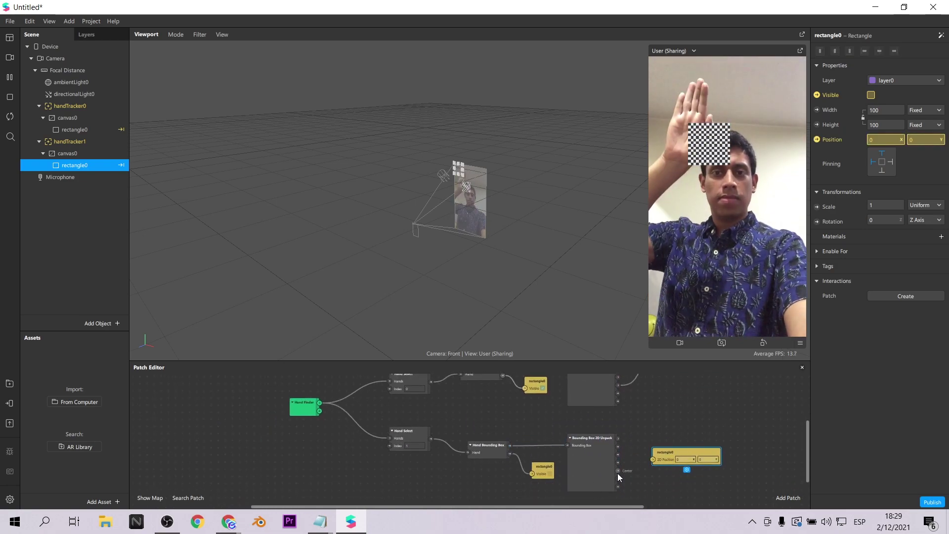
pyautogui.moveTo(660, 454); pyautogui.dragTo(691, 423)
pyautogui.scroll(-2, 687, 425)
pyautogui.hscroll(2, 643, 439)
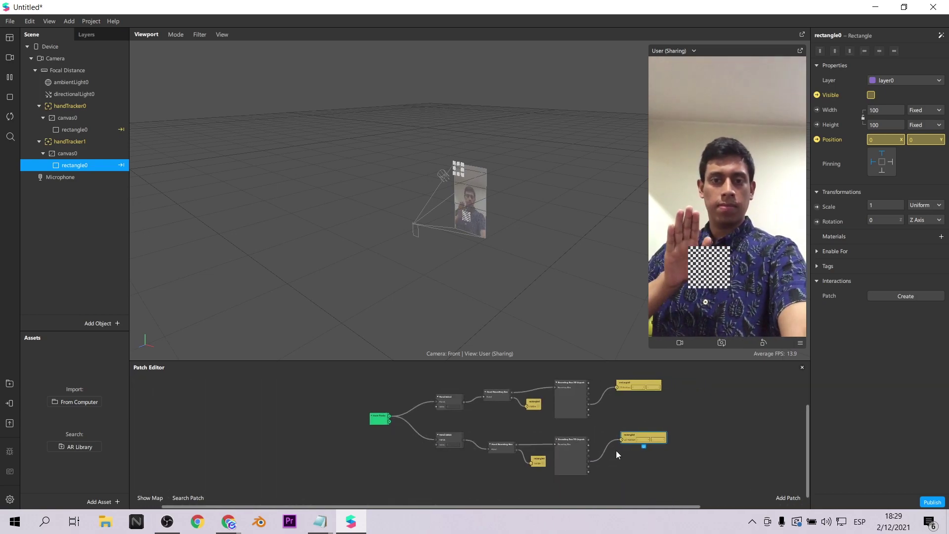
pyautogui.scroll(2, 617, 447)
pyautogui.scroll(-1, 623, 443)
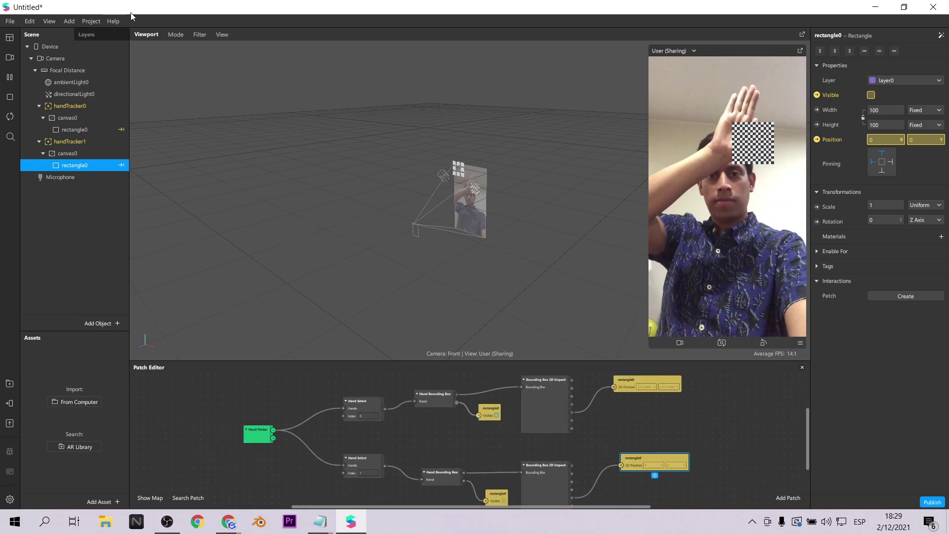
# Import the Skeletal.webm video as a real-time simulation for the preview
pyautogui.click(9, 58)
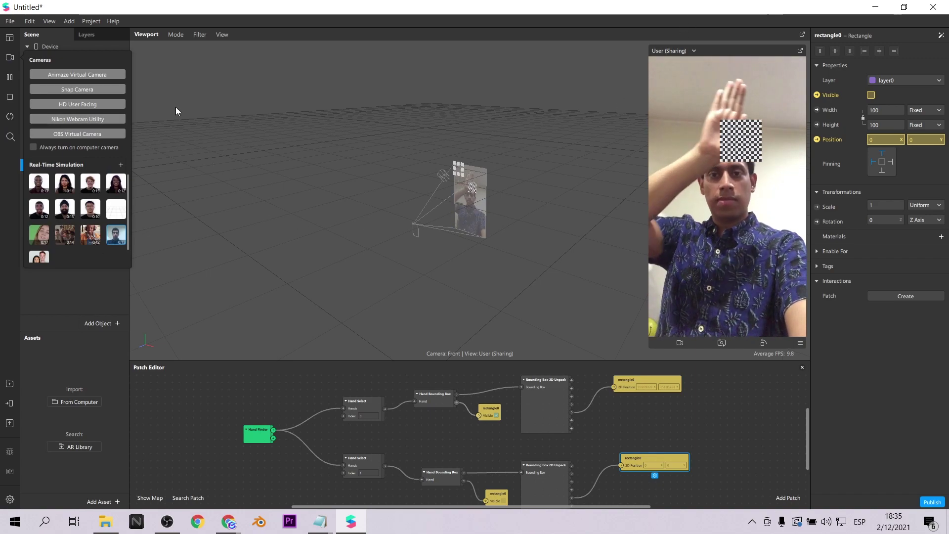
pyautogui.click(120, 164)
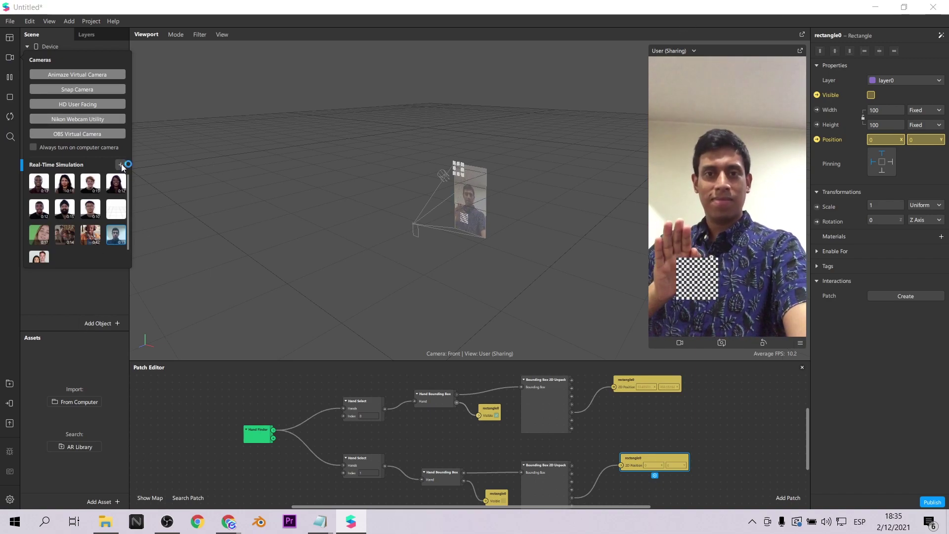
pyautogui.click(220, 114)
pyautogui.click(371, 291)
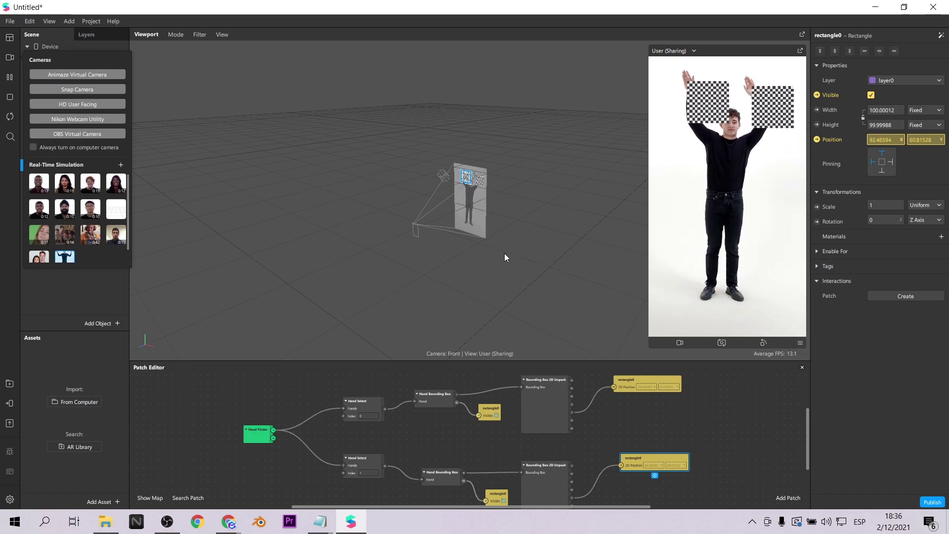
# Create and assign a separate new material to the rectangle of each hand tracker
pyautogui.click(111, 289)
pyautogui.click(72, 128)
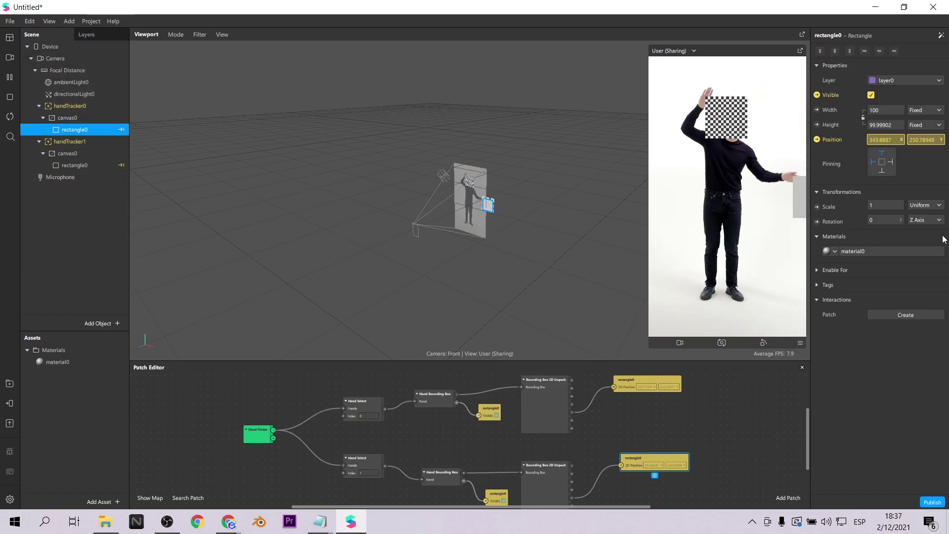
pyautogui.click(43, 361)
pyautogui.click(75, 165)
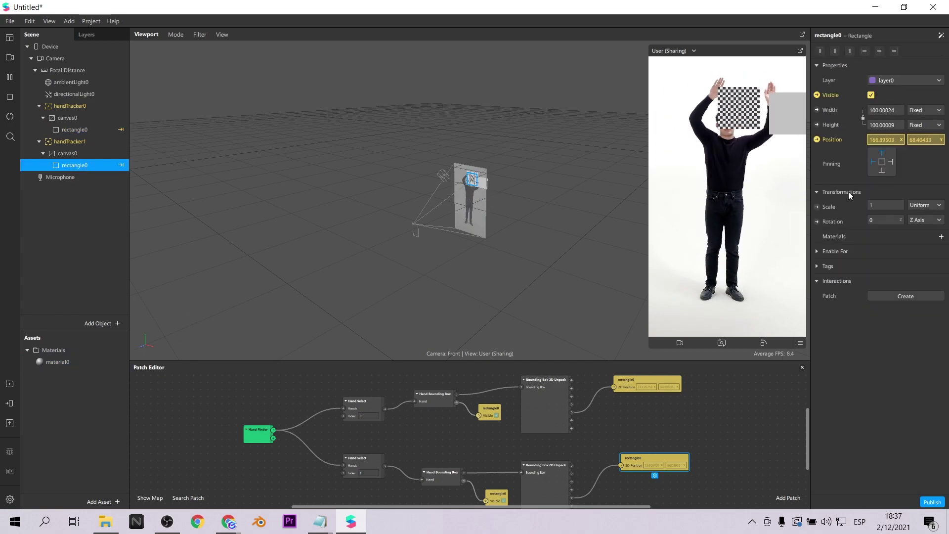
pyautogui.click(889, 252)
pyautogui.click(897, 263)
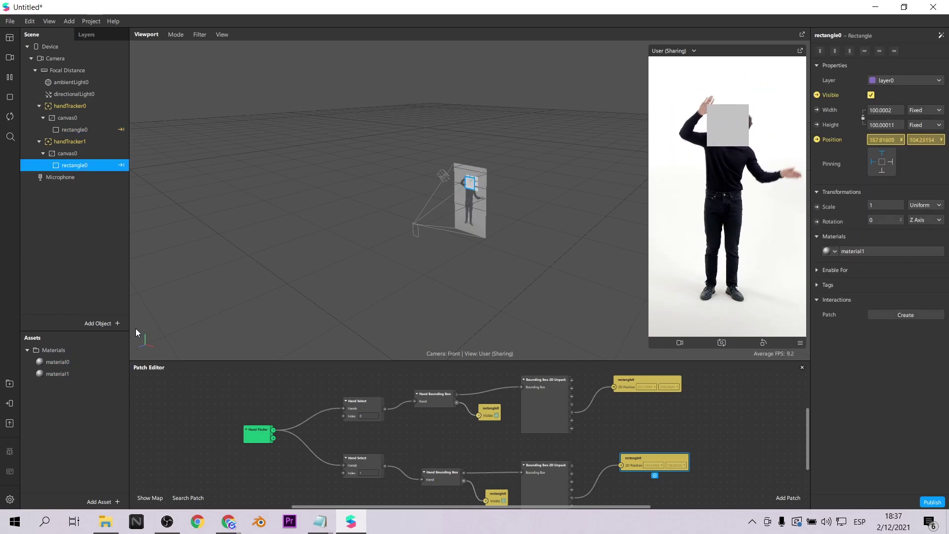
# Set the shader type of both material1 and material0 to Flat
pyautogui.click(54, 374)
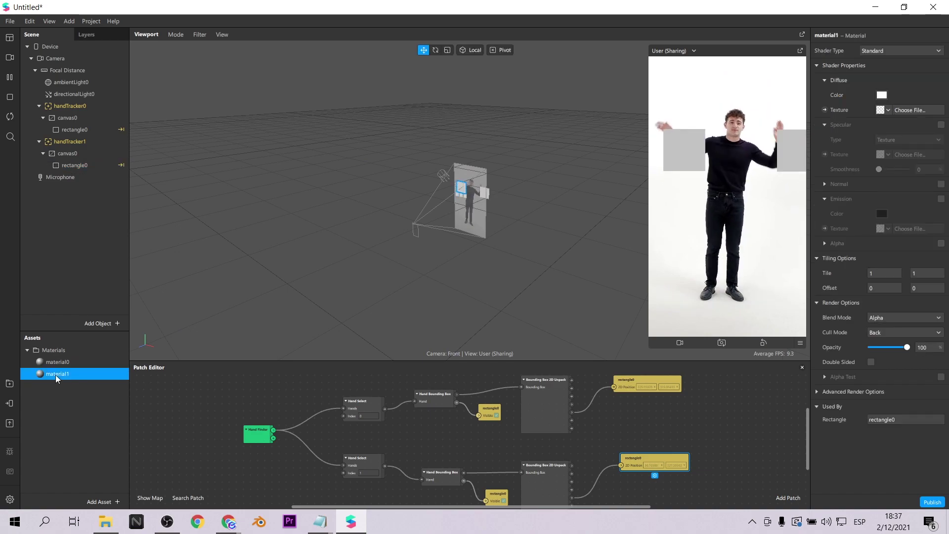
pyautogui.click(894, 51)
pyautogui.click(896, 52)
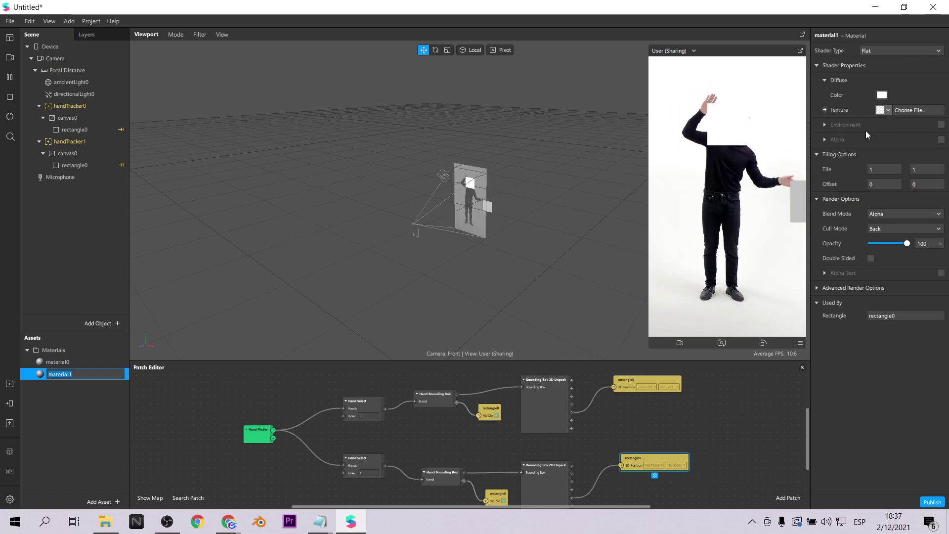
pyautogui.click(60, 362)
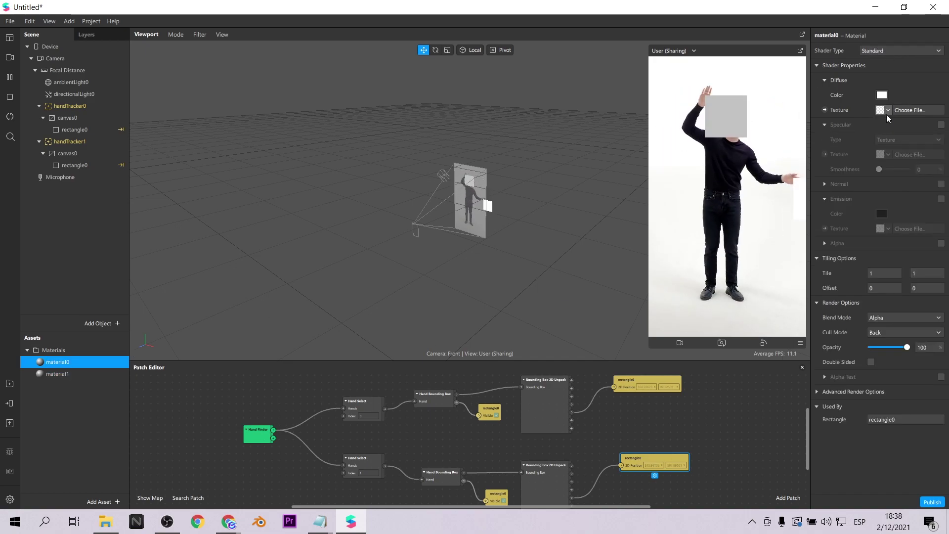
pyautogui.click(886, 51)
pyautogui.click(891, 52)
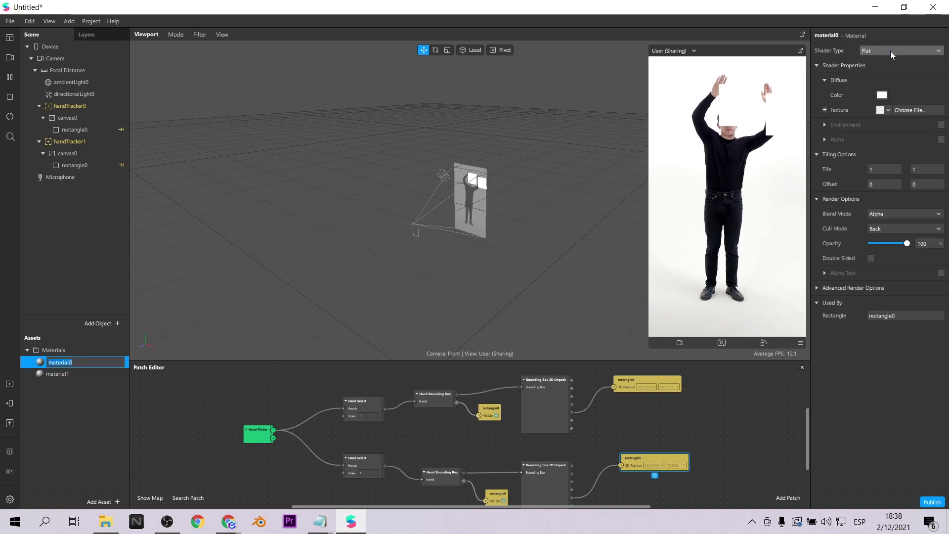
# Import the fish1 image as the diffuse texture of material0
pyautogui.click(889, 110)
pyautogui.click(896, 125)
pyautogui.click(211, 126)
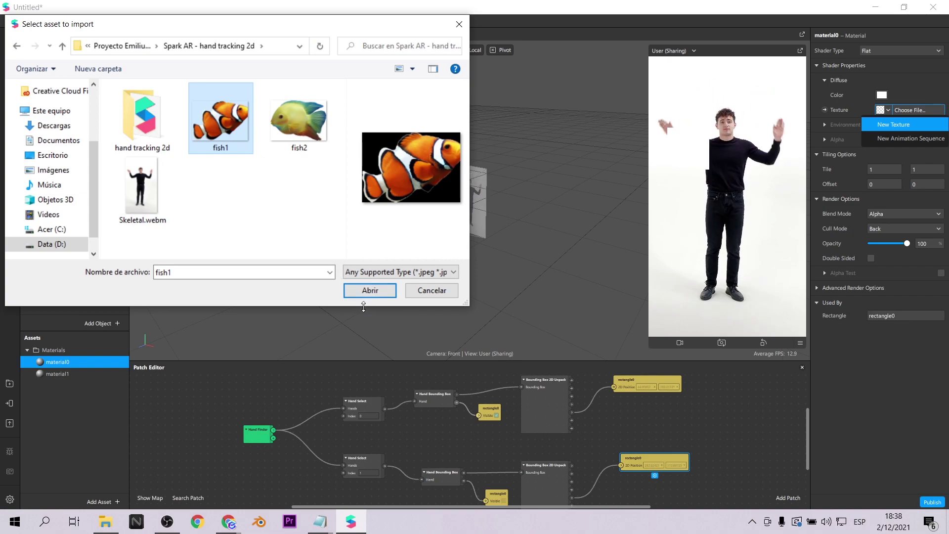
pyautogui.click(371, 289)
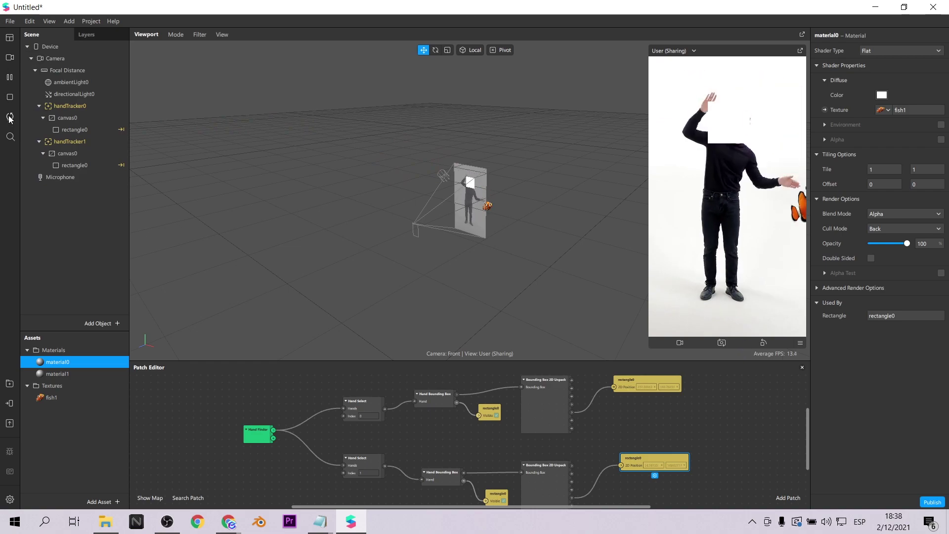
# Import the fish2 image as the diffuse texture of material1
pyautogui.click(58, 373)
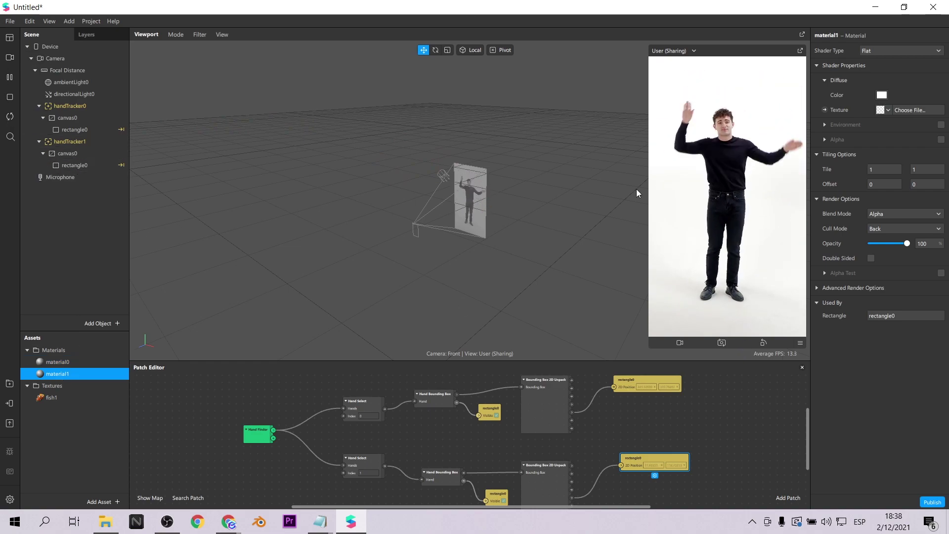
pyautogui.click(886, 113)
pyautogui.click(885, 142)
pyautogui.click(295, 141)
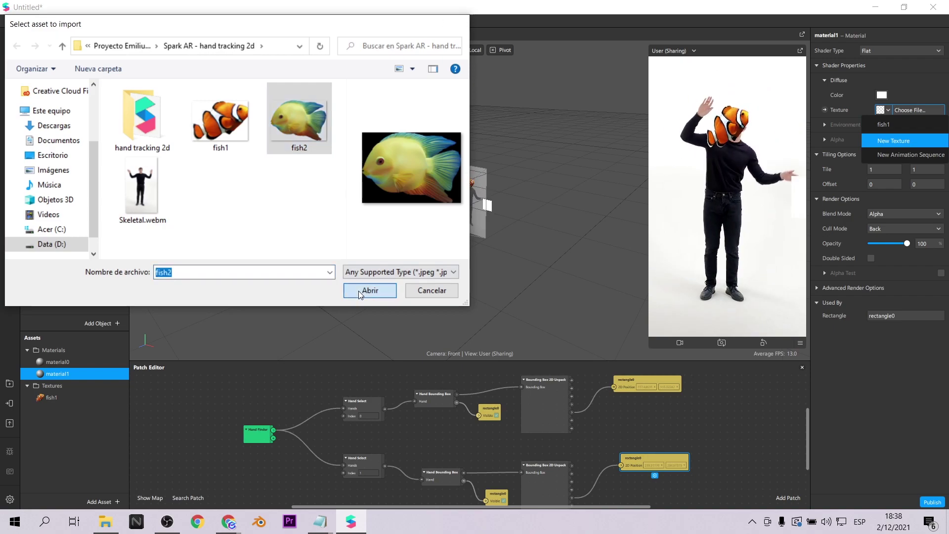
pyautogui.click(359, 292)
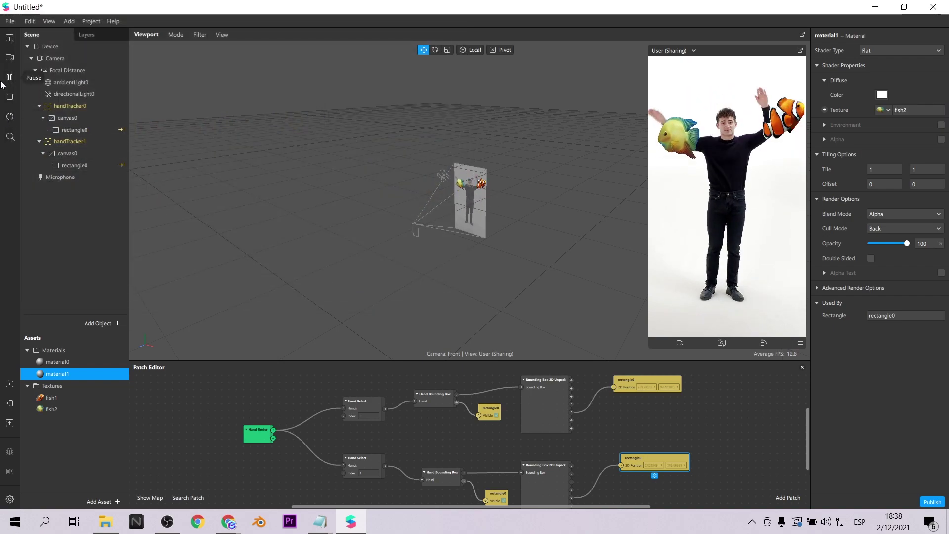
# Preview the fish effect with the HD User Facing camera
pyautogui.click(10, 57)
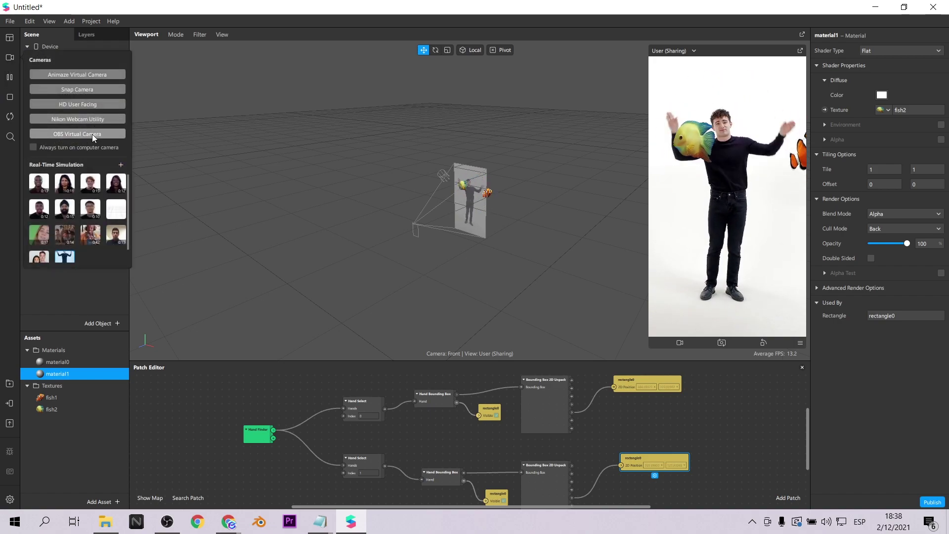
pyautogui.click(84, 105)
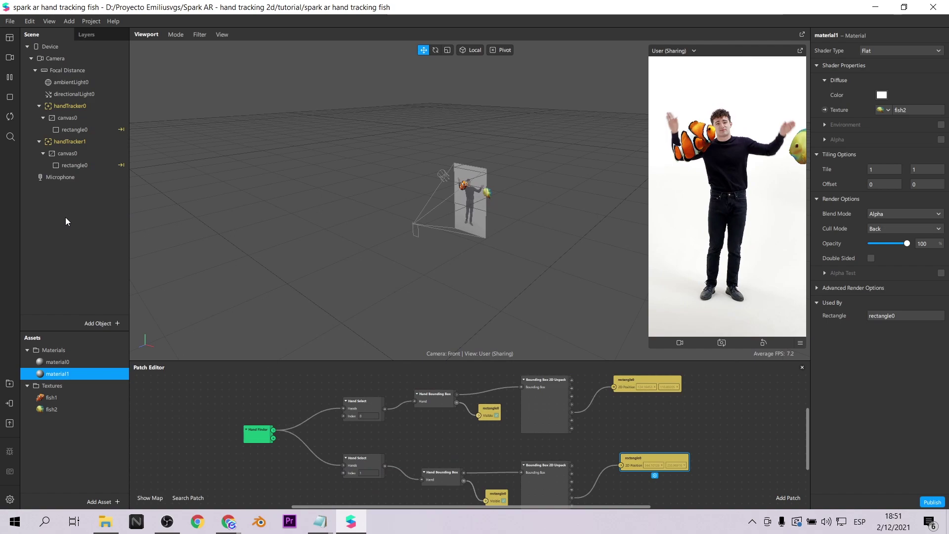
# Add a new canvas to the scene and place it directly under Camera, above Focal Distance
pyautogui.rightClick(66, 218)
pyautogui.click(49, 55)
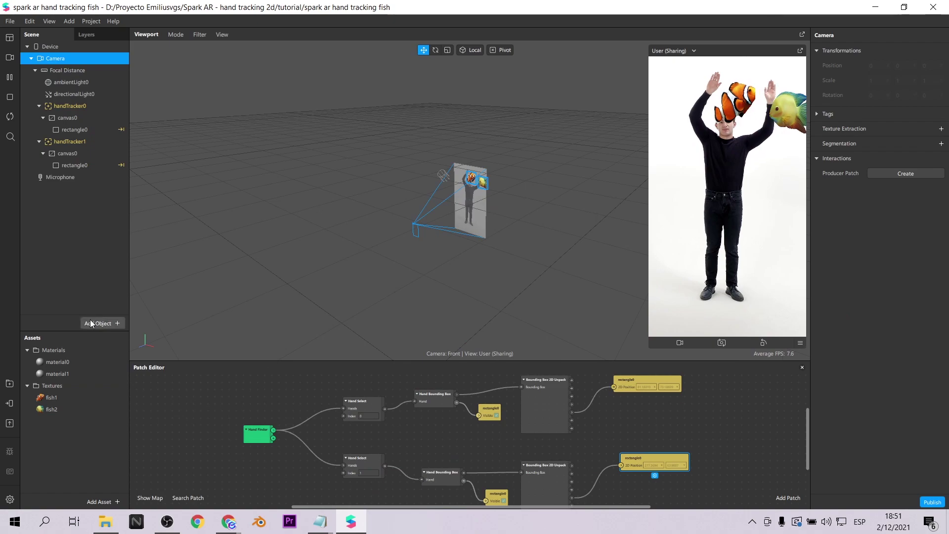
pyautogui.click(90, 320)
pyautogui.scroll(-3, 99, 231)
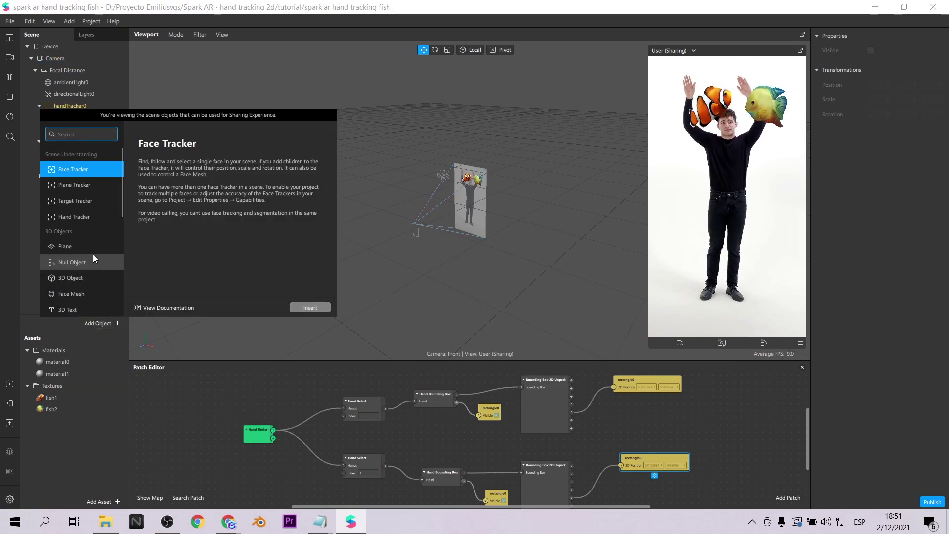
pyautogui.click(85, 235)
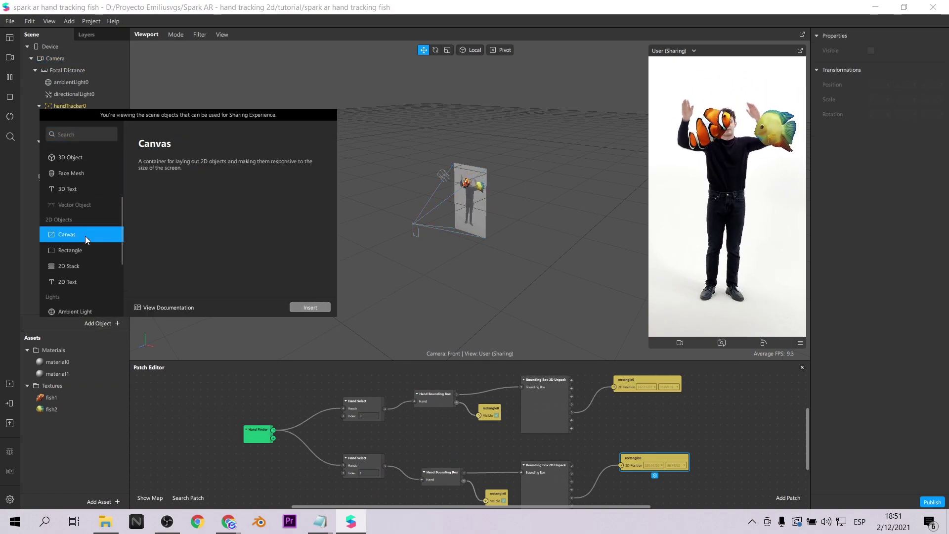
pyautogui.click(313, 307)
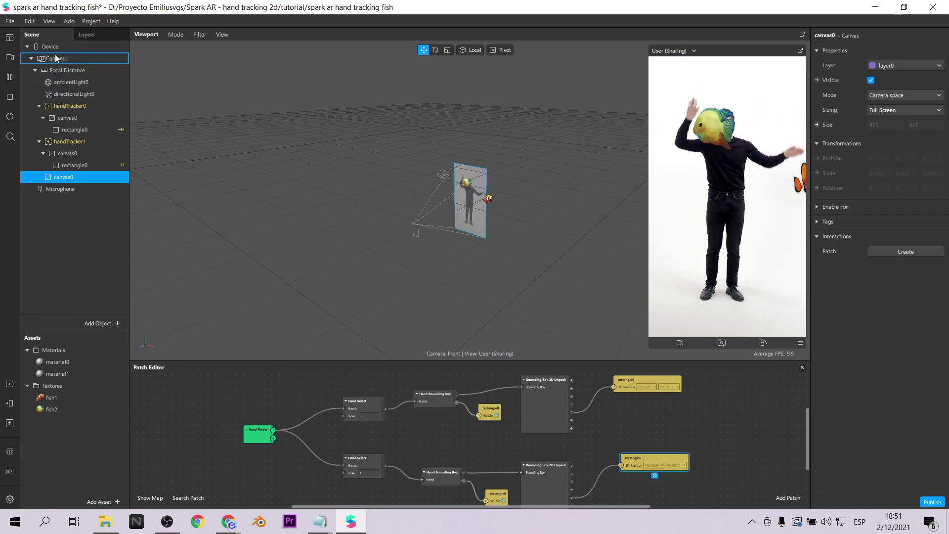
pyautogui.moveTo(55, 59); pyautogui.dragTo(55, 58)
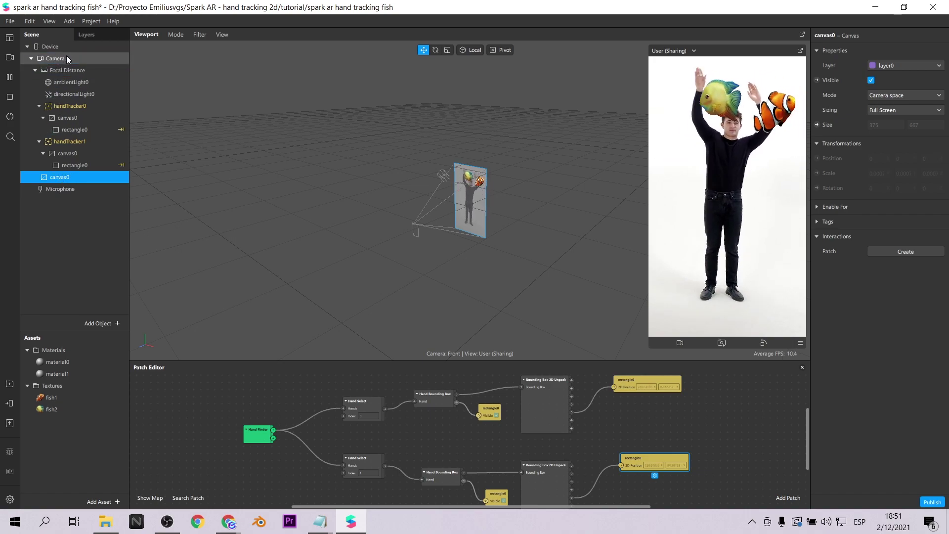
pyautogui.moveTo(51, 65); pyautogui.dragTo(52, 58)
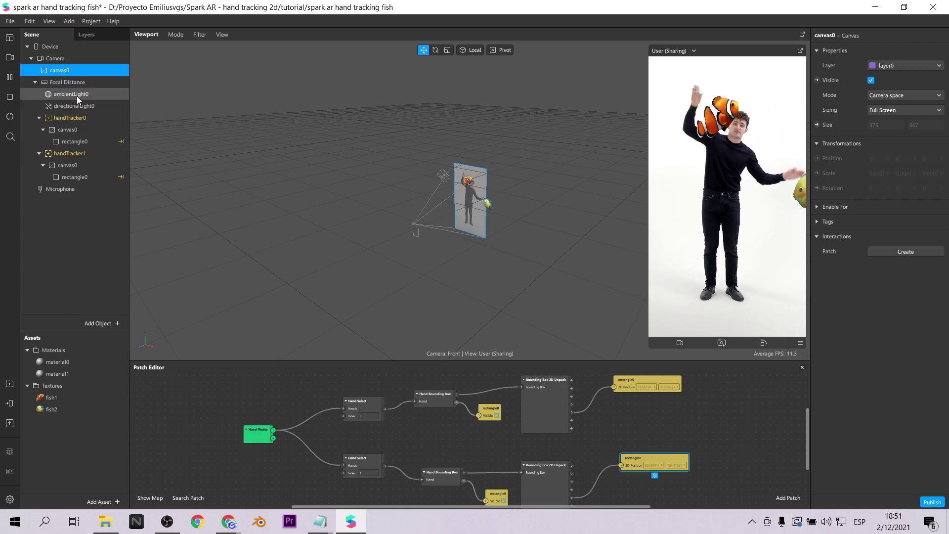
# Add a rectangle to the new canvas and set its width mode to Relative
pyautogui.rightClick(64, 71)
pyautogui.moveTo(82, 81)
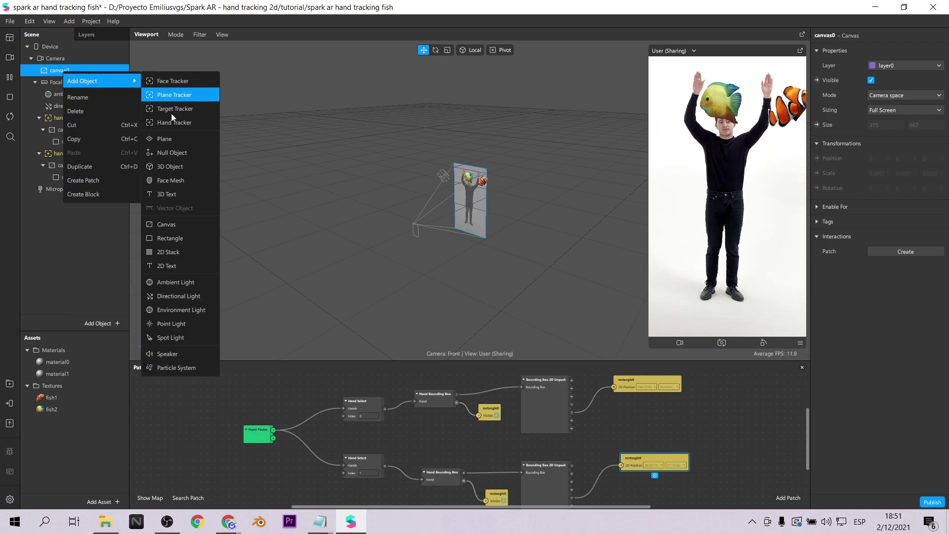
pyautogui.click(185, 239)
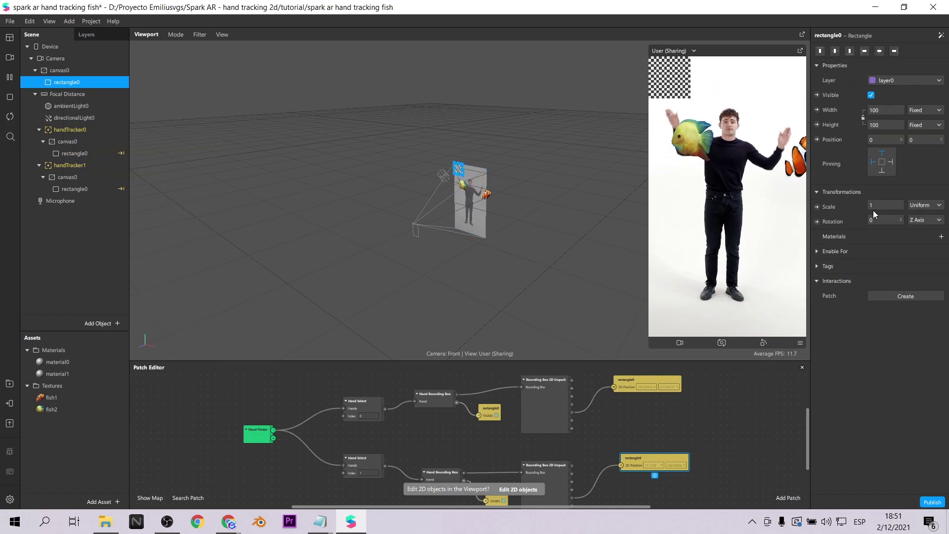
pyautogui.click(885, 125)
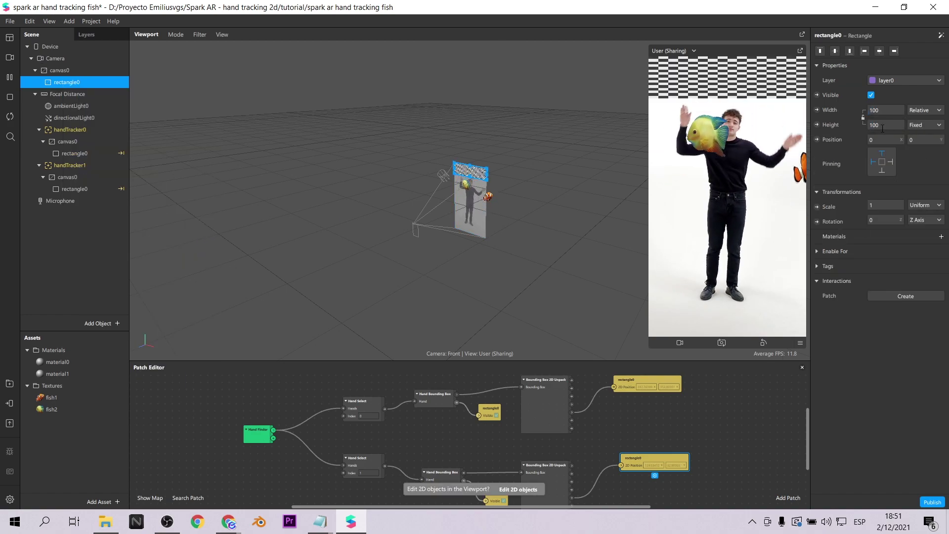
# Set the height mode of the new canvas rectangle to Relative and assign a new material to it
pyautogui.click(880, 141)
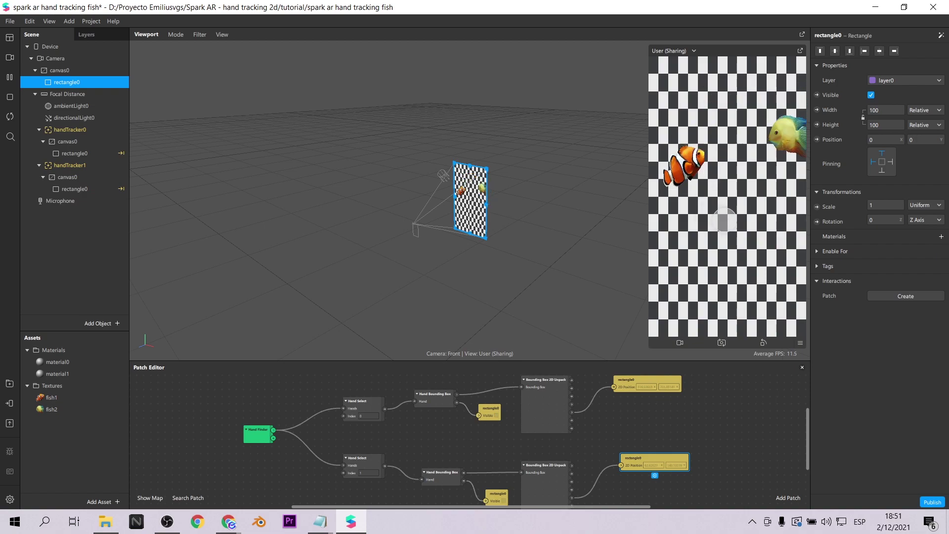
pyautogui.click(941, 236)
pyautogui.click(900, 280)
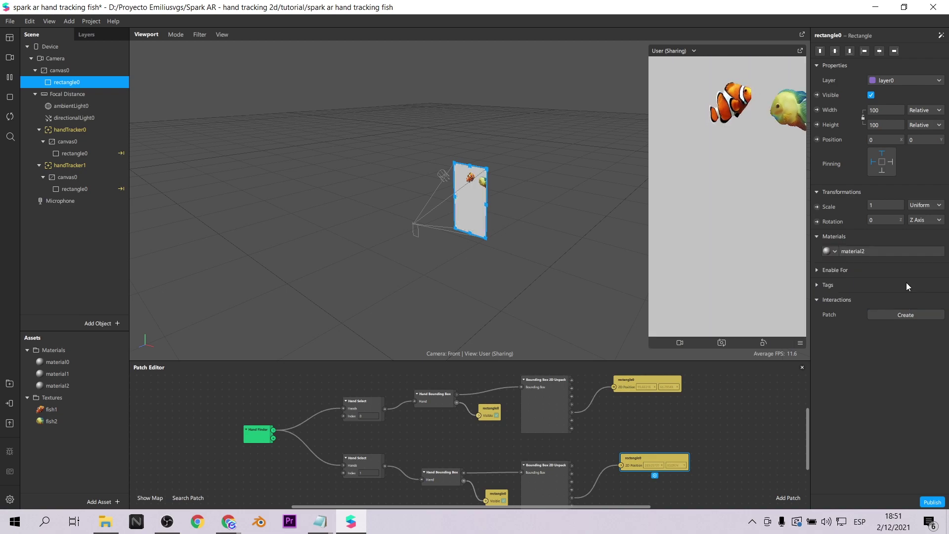
# Set the shader type of material2 to Flat
pyautogui.click(58, 385)
pyautogui.click(900, 51)
pyautogui.click(885, 62)
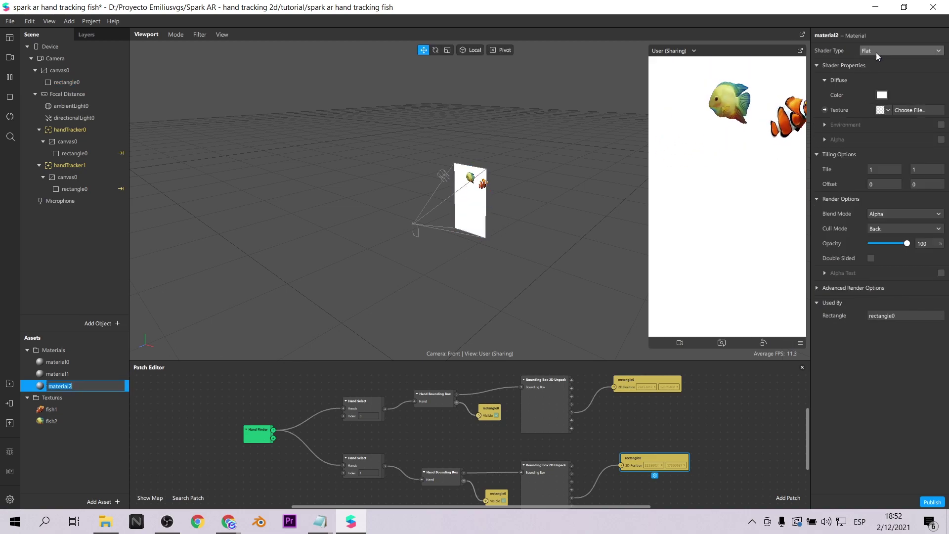
# Rename the rectangle in the canvas directly under Camera as sea and create a patch for its Visible property
pyautogui.click(413, 440)
pyautogui.scroll(-3, 413, 440)
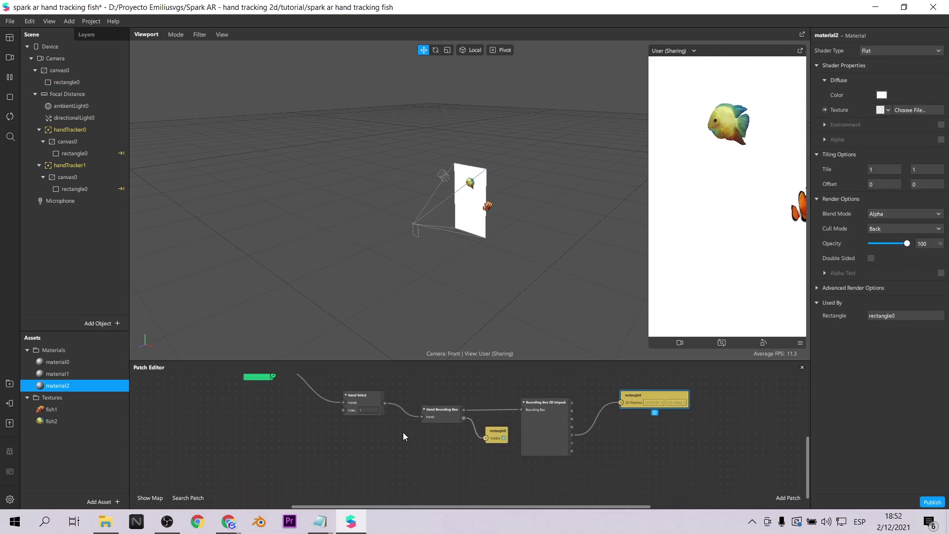
pyautogui.click(80, 82)
pyautogui.doubleClick(73, 85)
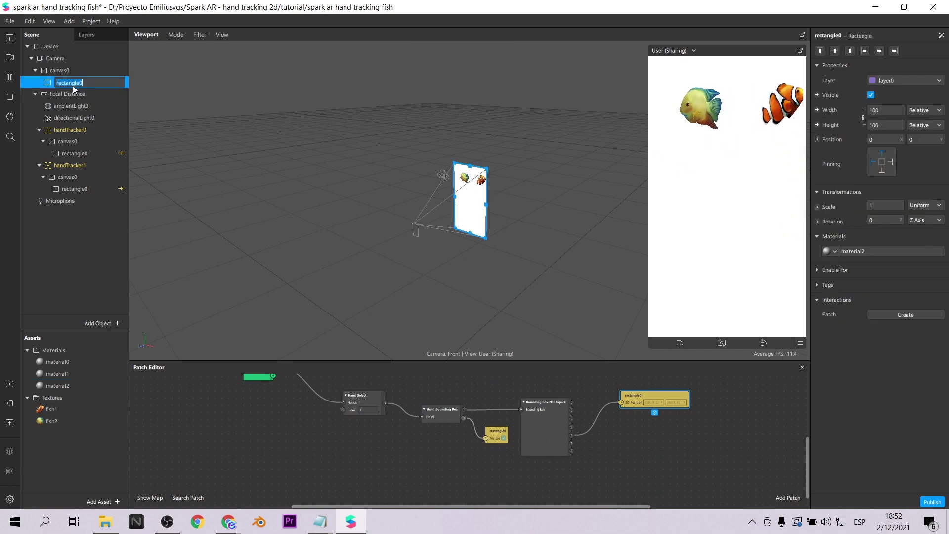
pyautogui.write('sea')
pyautogui.press('Return')
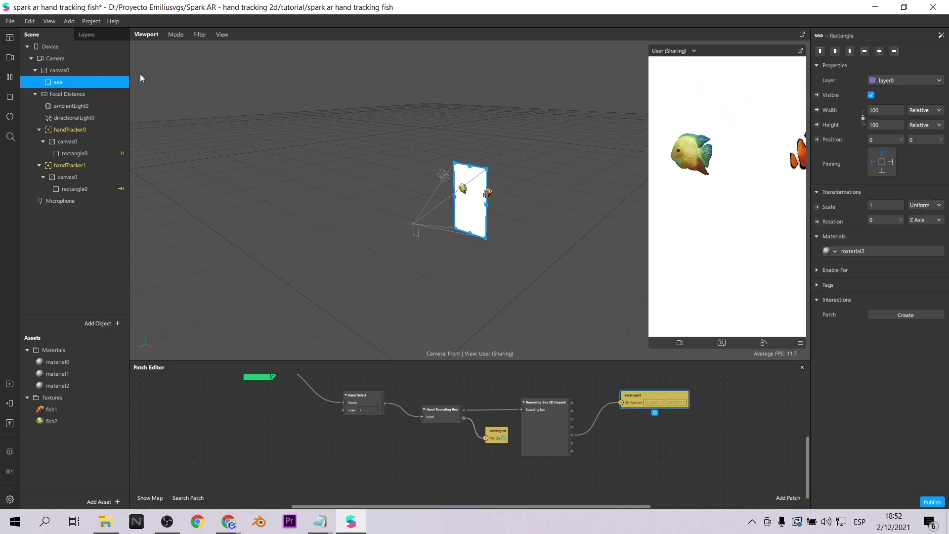
pyautogui.click(816, 95)
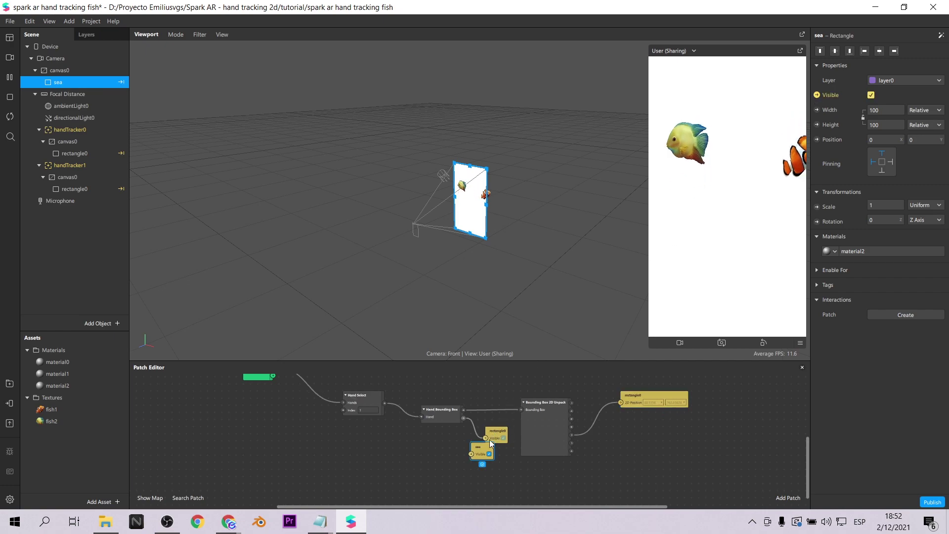
# Add an Equals Exactly patch to the graph beneath the second Hand Select patch
pyautogui.click(326, 445)
pyautogui.rightClick(325, 444)
pyautogui.write('eq')
pyautogui.click(198, 308)
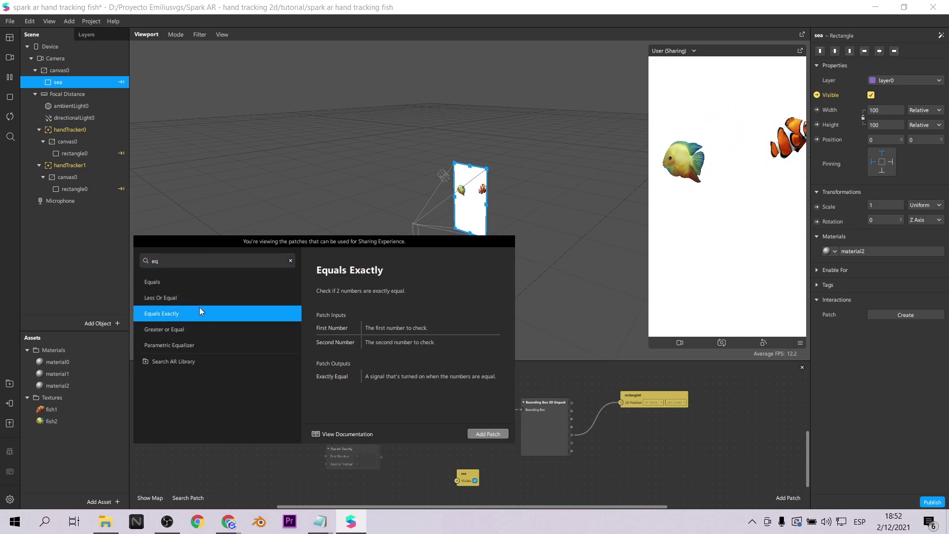
pyautogui.click(479, 433)
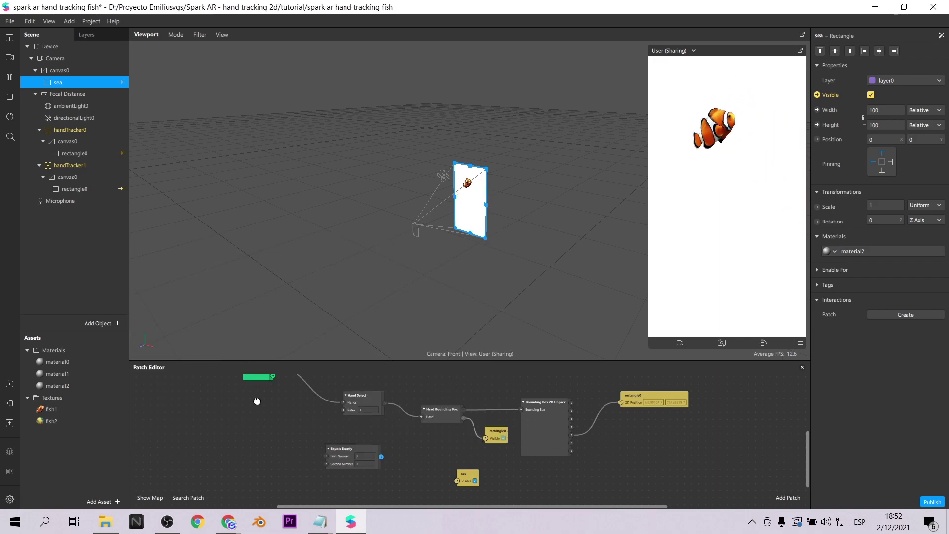
# Connect the Hand Finder's hand count to First Number of Equals Exactly and set Second Number to 2
pyautogui.scroll(1, 257, 400)
pyautogui.moveTo(325, 466); pyautogui.dragTo(326, 467)
pyautogui.click(365, 473)
pyautogui.scroll(1, 365, 479)
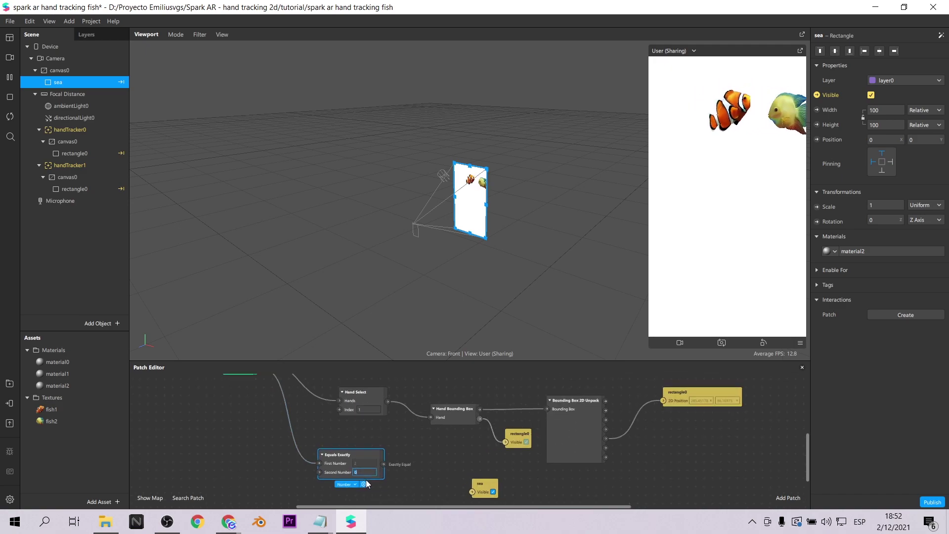
pyautogui.scroll(2, 366, 479)
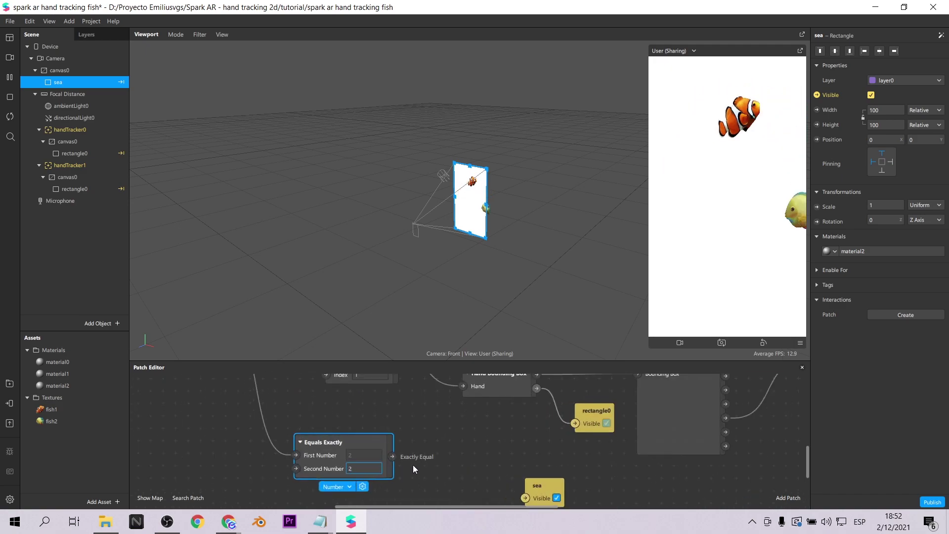
# Connect the Exactly Equal output to the sea patch's Visible input and save the project
pyautogui.moveTo(394, 456); pyautogui.dragTo(525, 497)
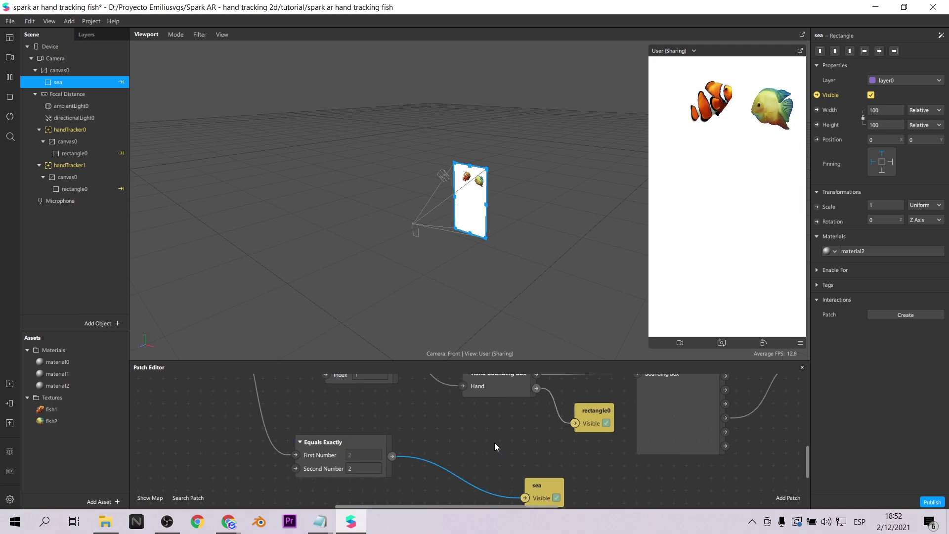
pyautogui.hotkey('ctrl', 's')
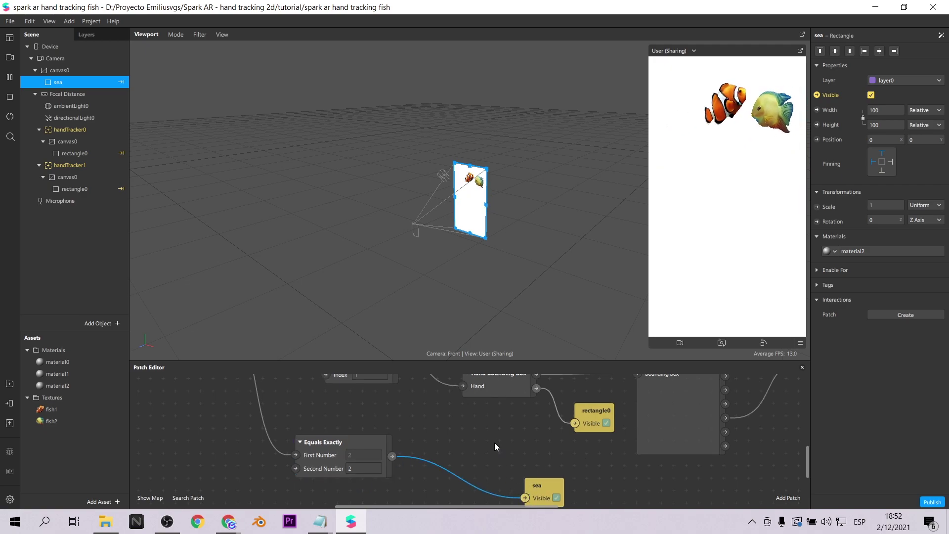
# Preview the effect with the HD User Facing camera to check the sea rectangle's visibility
pyautogui.click(8, 58)
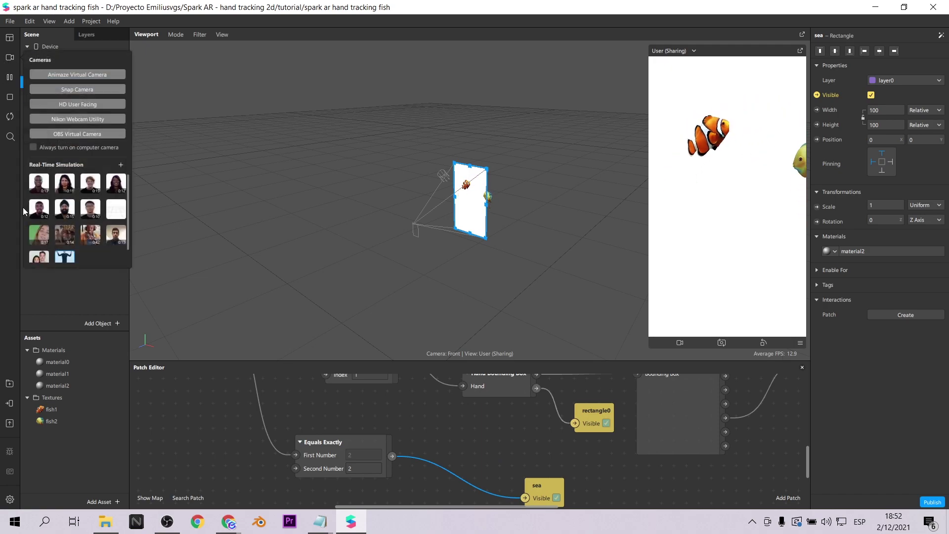
pyautogui.click(82, 102)
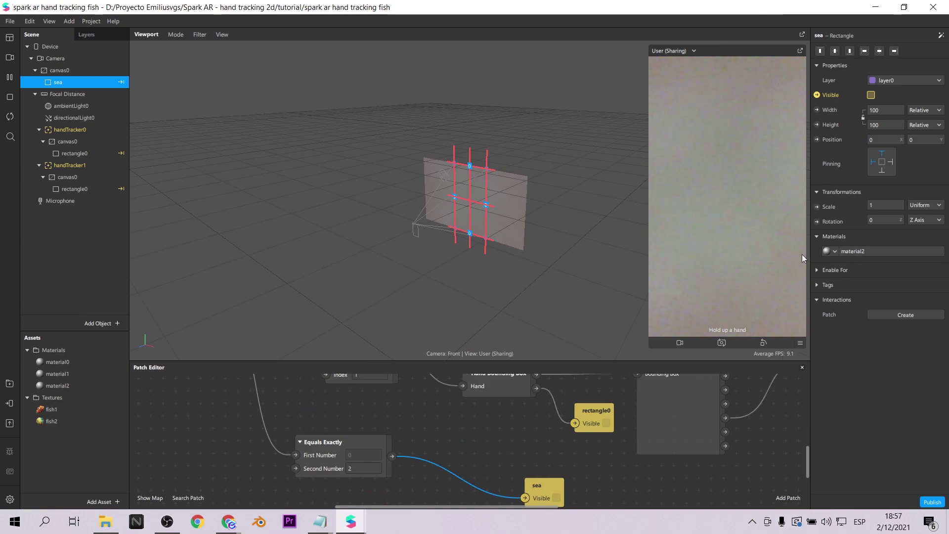
# Import the sea image as the diffuse texture of material2
pyautogui.doubleClick(58, 386)
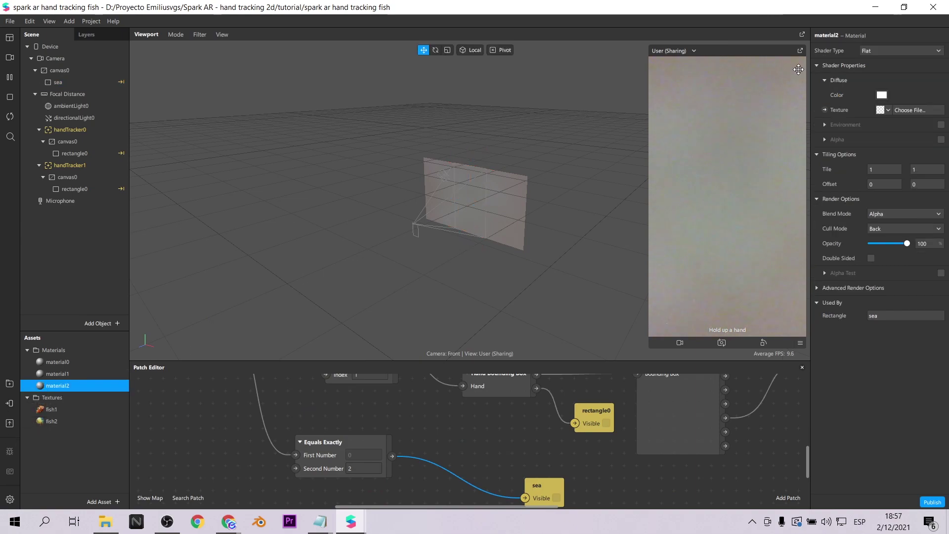
pyautogui.click(889, 109)
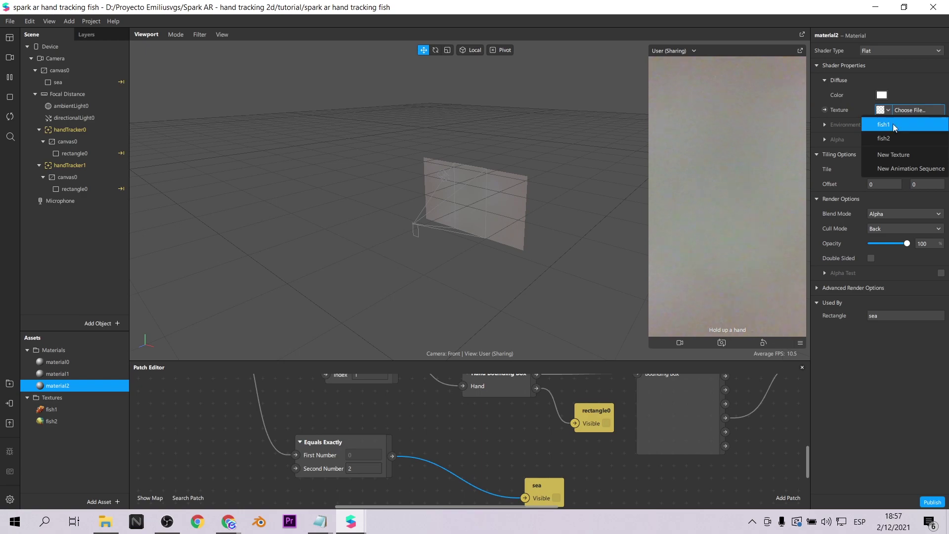
pyautogui.click(894, 155)
pyautogui.click(221, 190)
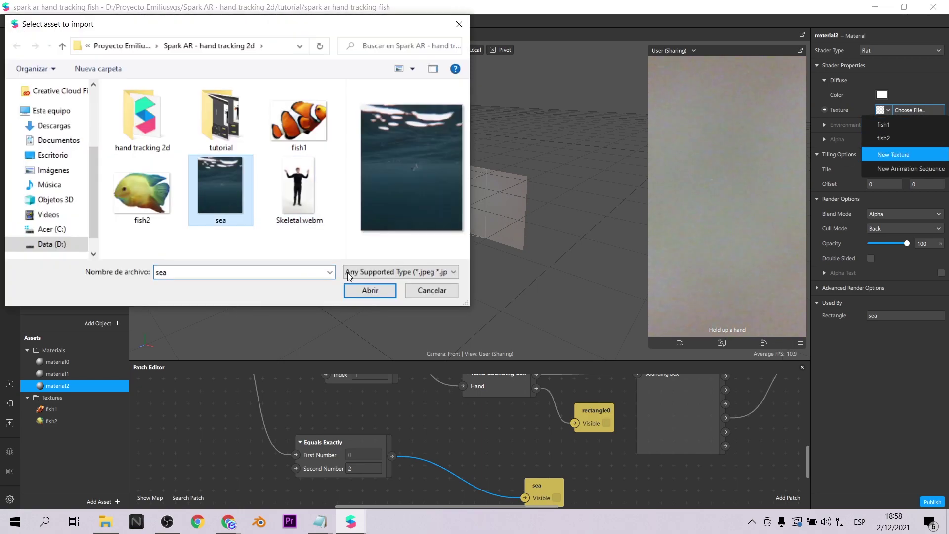
pyautogui.click(362, 291)
# Switch the preview from the live camera back to the simulation video and save the project
pyautogui.click(9, 59)
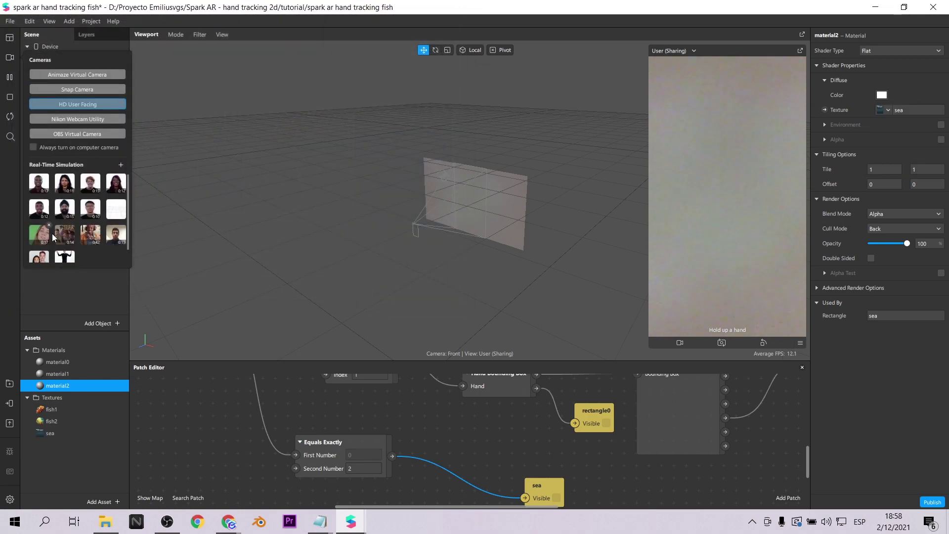
pyautogui.click(77, 104)
pyautogui.click(57, 291)
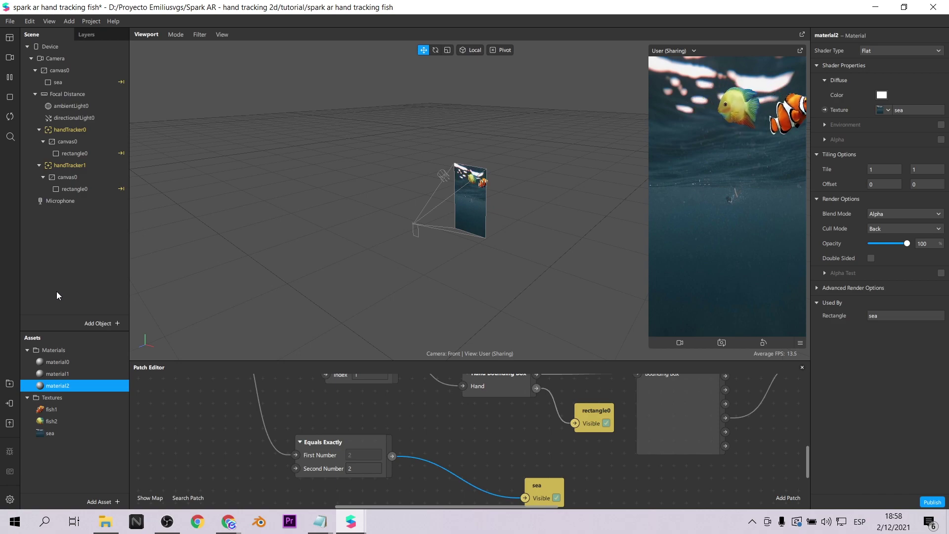
pyautogui.hotkey('ctrl', 's')
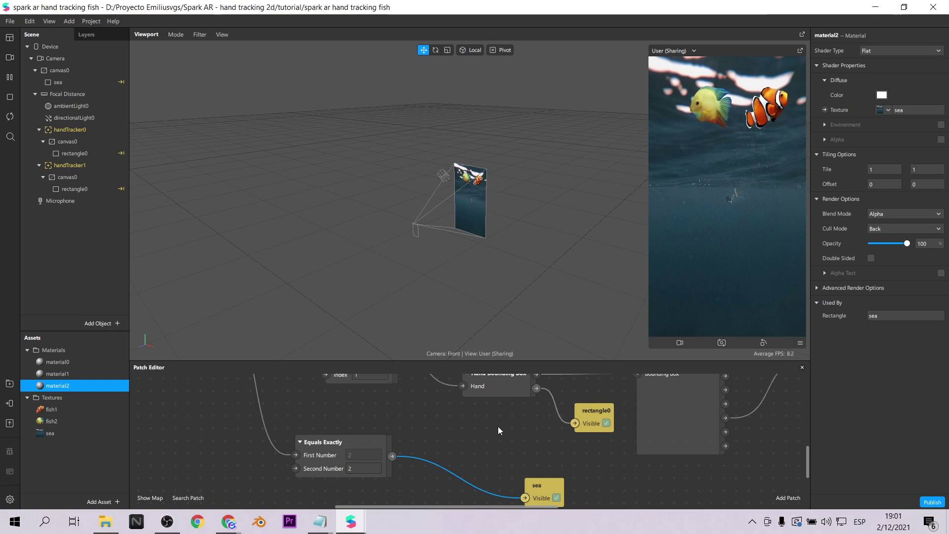
# Delete the sea Visible patch connected to Equals Exactly
pyautogui.scroll(-4, 497, 426)
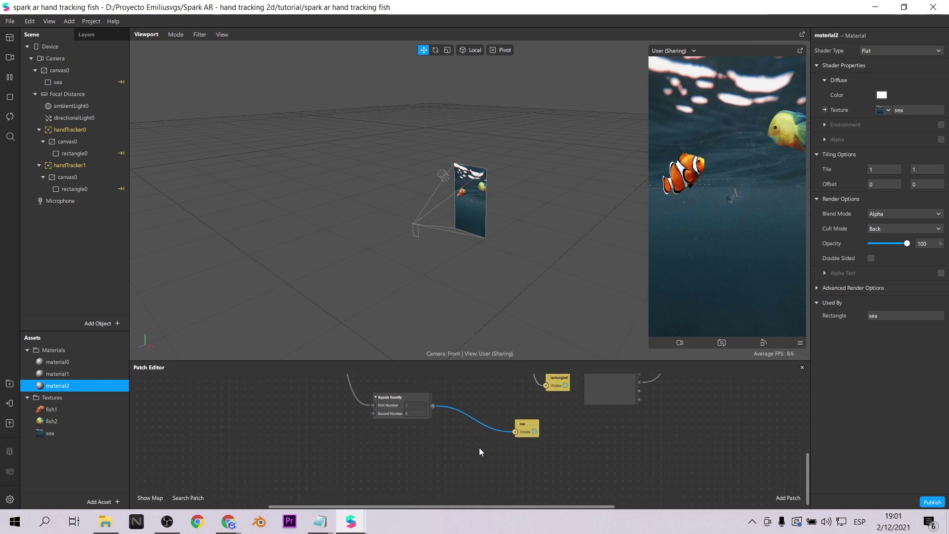
pyautogui.scroll(-3, 477, 447)
pyautogui.scroll(3, 663, 442)
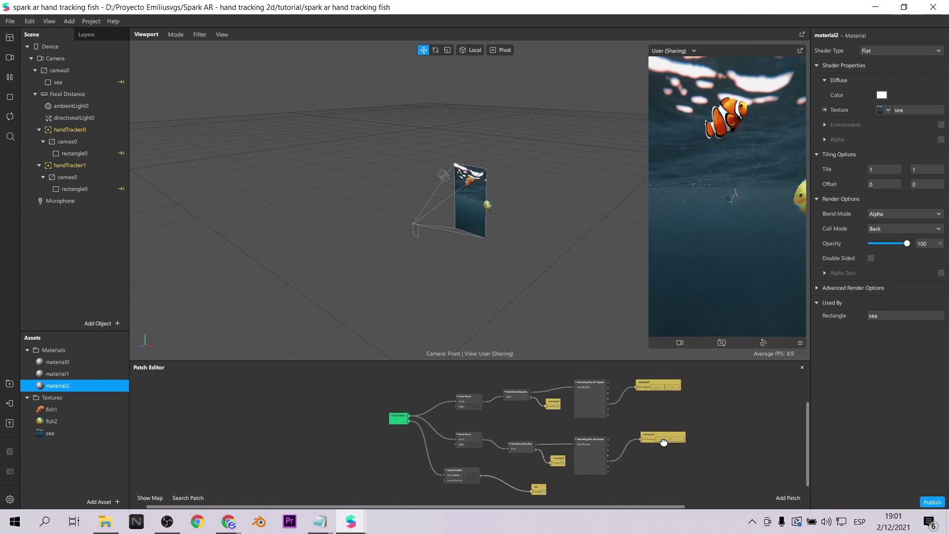
pyautogui.scroll(-2, 663, 443)
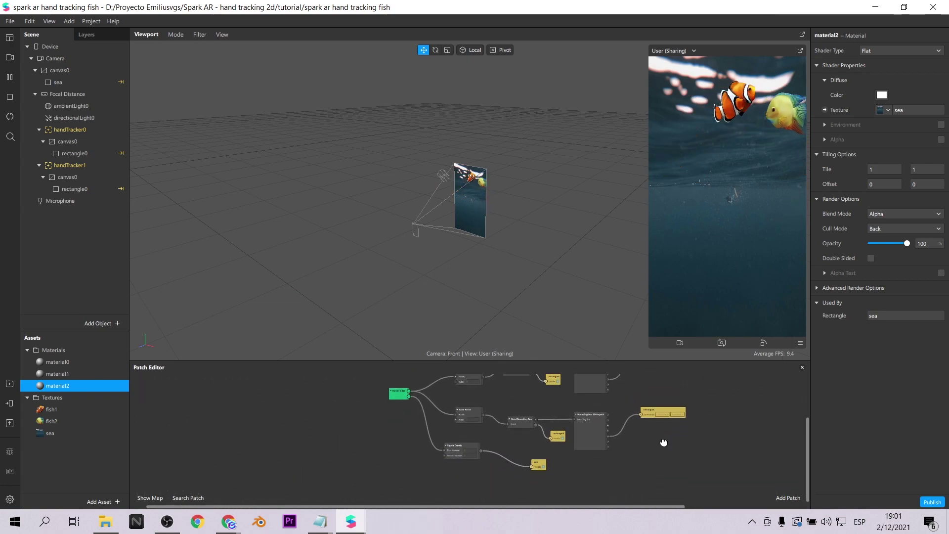
pyautogui.scroll(3, 596, 485)
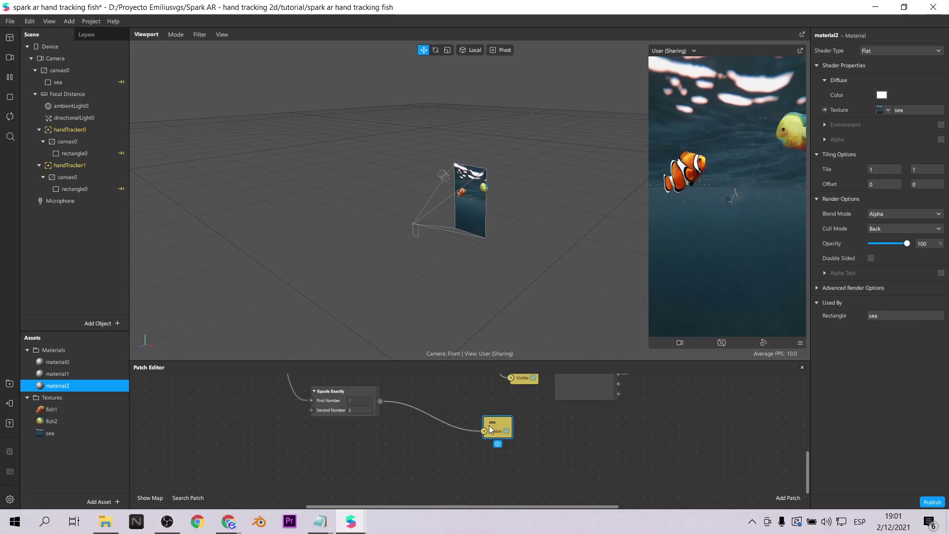
pyautogui.click(486, 421)
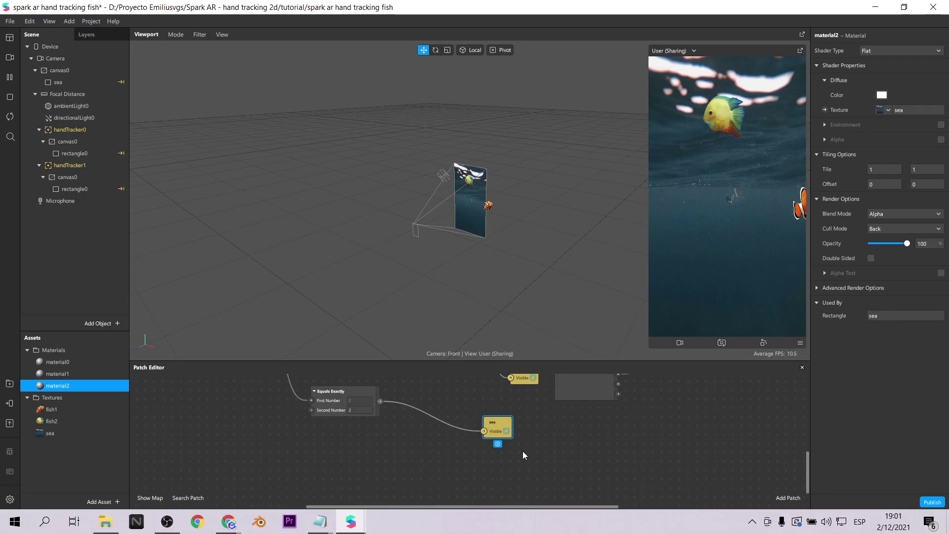
pyautogui.press('Delete')
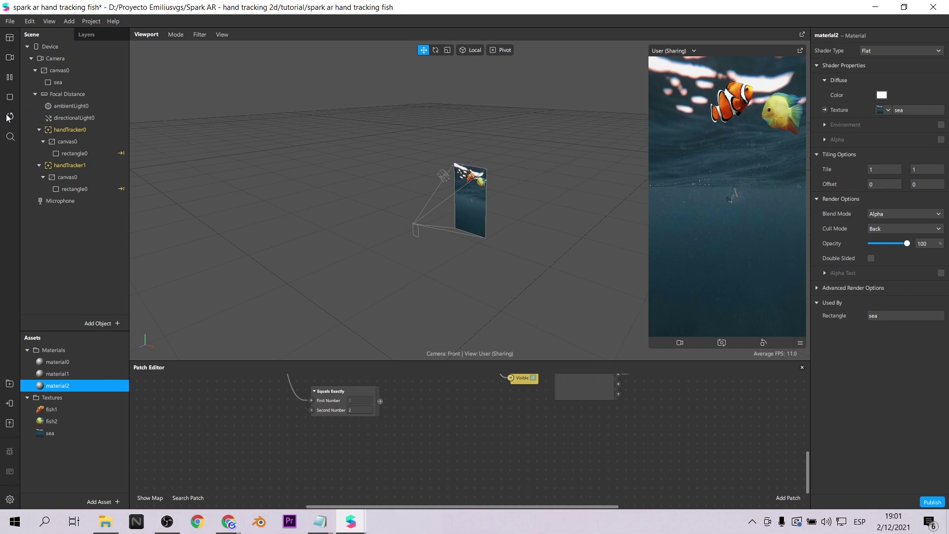
# Switch the preview to another simulation source to test the hand tracking
pyautogui.click(10, 58)
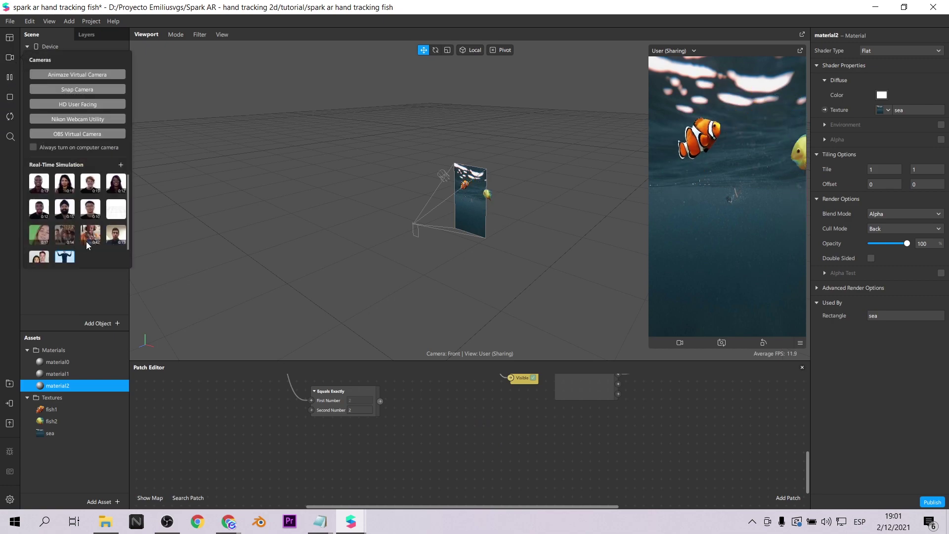
pyautogui.click(414, 423)
pyautogui.scroll(-1, 615, 469)
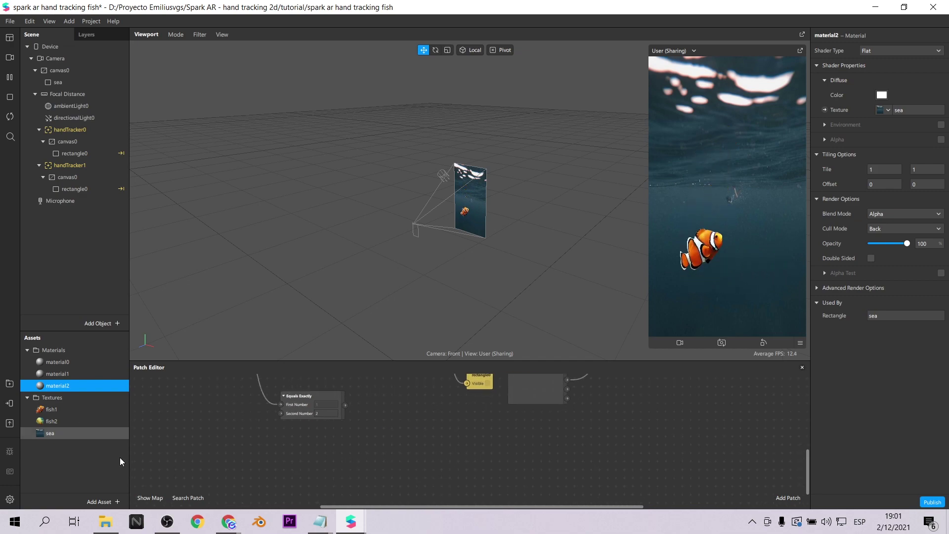
# Add the sea texture to the graph as a patch in the free area beside Equals Exactly
pyautogui.click(49, 434)
pyautogui.moveTo(49, 437); pyautogui.dragTo(537, 449)
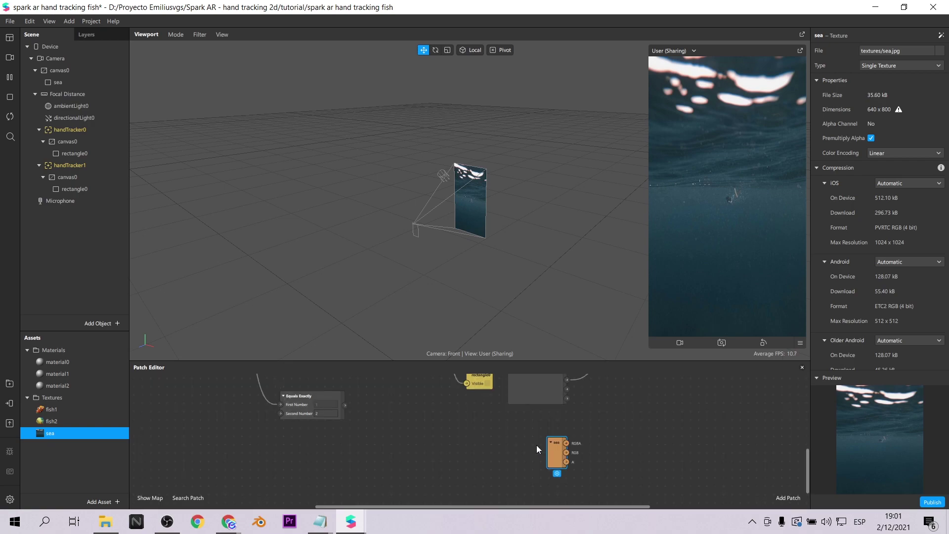
pyautogui.scroll(2, 628, 444)
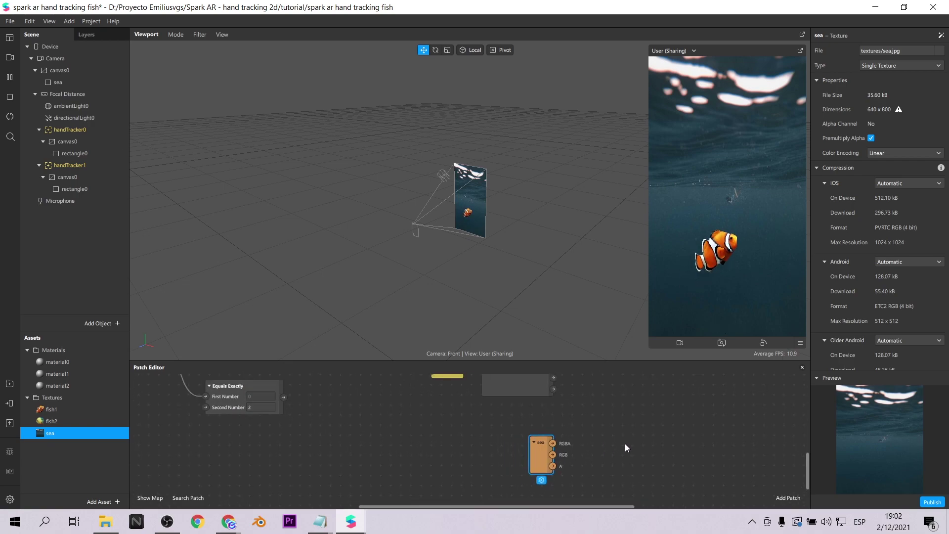
# Add an Unpack patch beside the sea texture patch and connect the texture's RGBA output to its Value
pyautogui.rightClick(625, 444)
pyautogui.write('unp')
pyautogui.press('Escape')
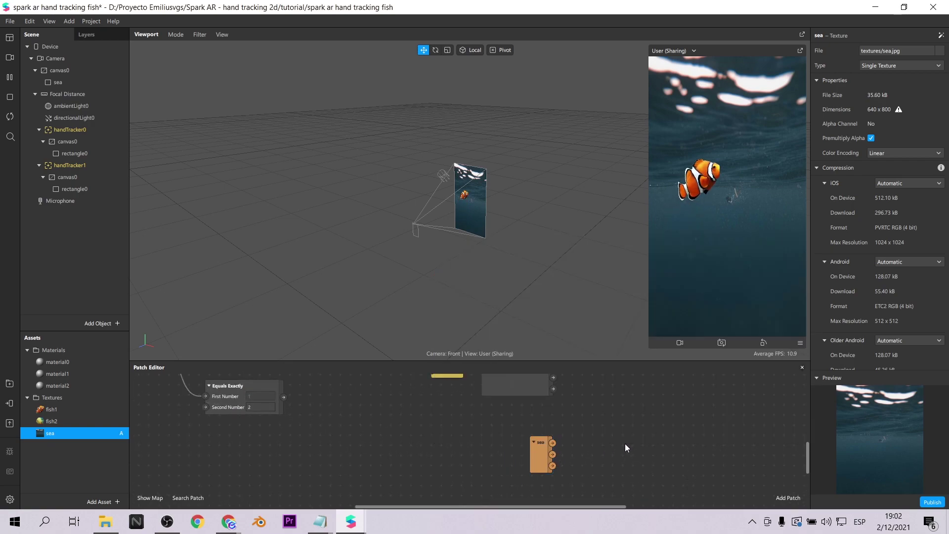
pyautogui.rightClick(620, 464)
pyautogui.press('Return')
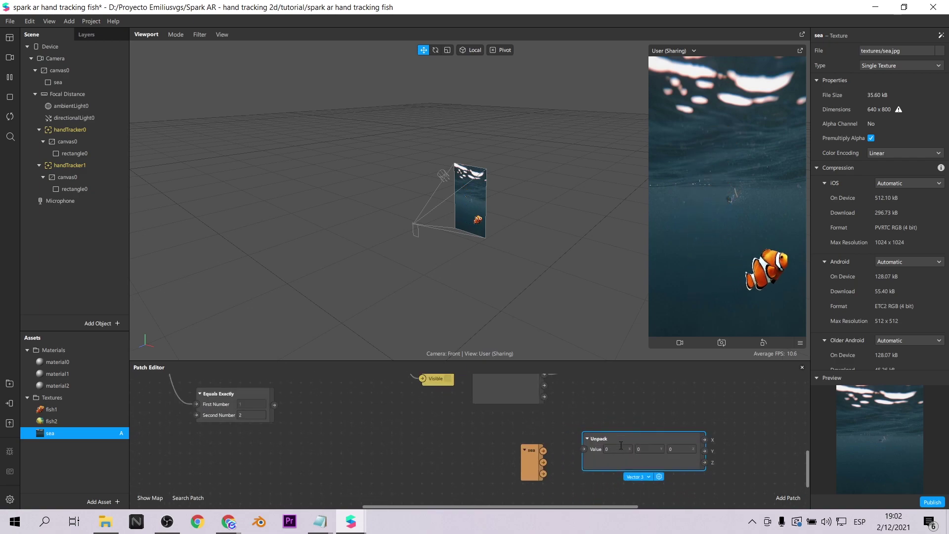
pyautogui.moveTo(526, 452); pyautogui.dragTo(576, 449)
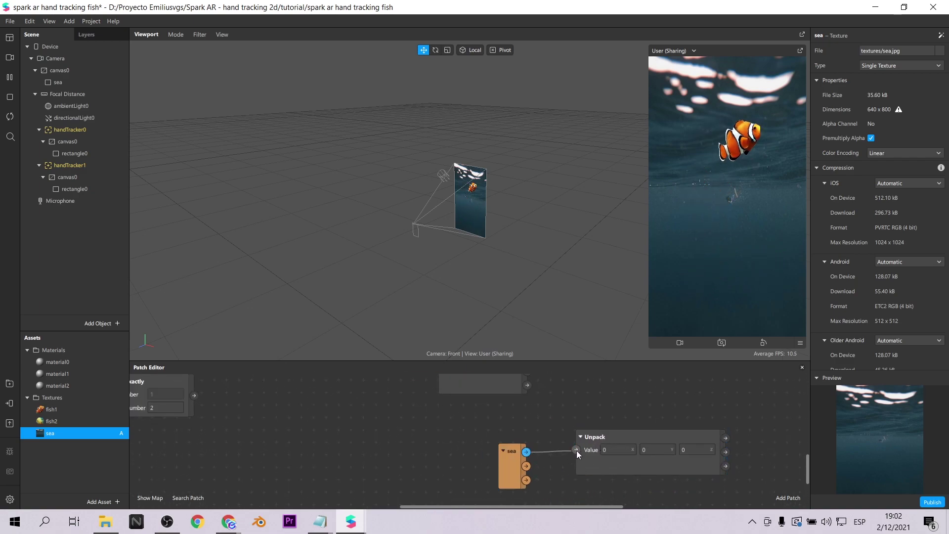
# Add a Pack patch beside the Unpack patch and set its type to Vector 4
pyautogui.moveTo(591, 508); pyautogui.dragTo(651, 478)
pyautogui.rightClick(653, 452)
pyautogui.write('pack')
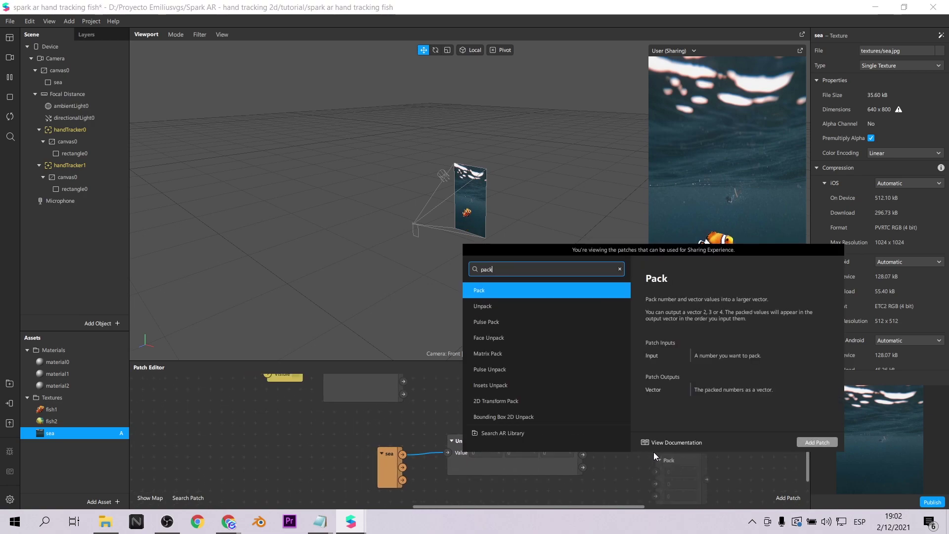
pyautogui.press('Return')
pyautogui.moveTo(674, 459); pyautogui.dragTo(672, 417)
pyautogui.click(672, 471)
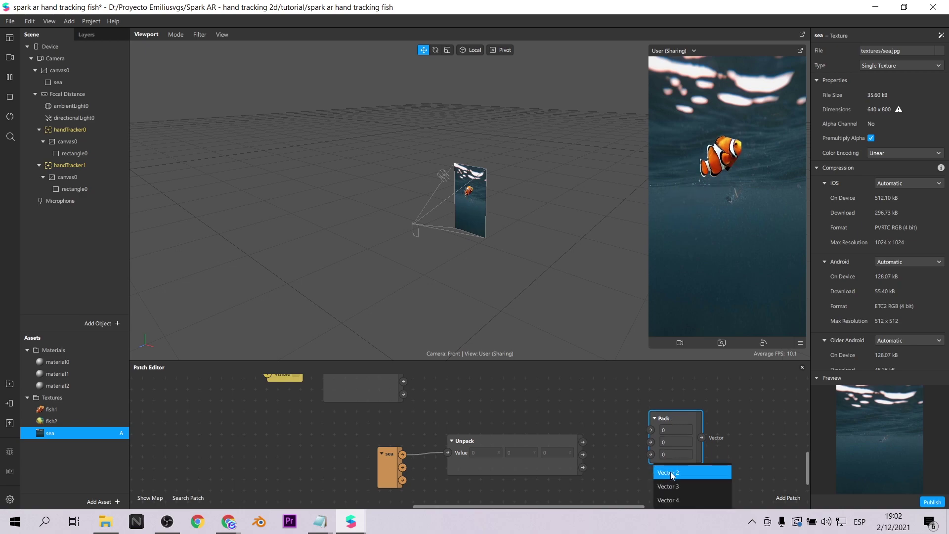
pyautogui.click(678, 494)
# Connect Unpack's three outputs to the first three inputs of the Pack patch in order
pyautogui.scroll(-2, 646, 452)
pyautogui.moveTo(583, 412); pyautogui.dragTo(650, 400)
pyautogui.moveTo(582, 426); pyautogui.dragTo(651, 414)
pyautogui.moveTo(583, 437); pyautogui.dragTo(651, 425)
pyautogui.moveTo(668, 393); pyautogui.dragTo(651, 431)
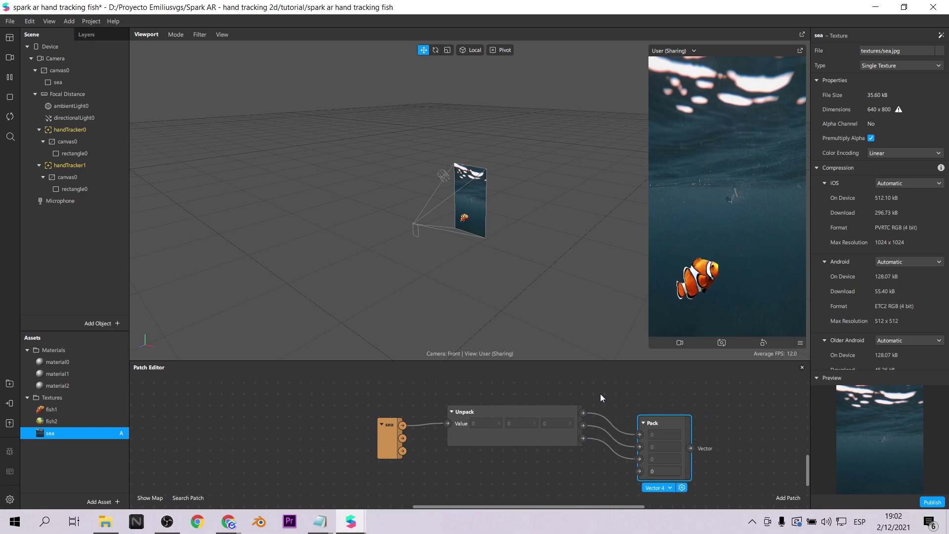
# Create a patch for material2's diffuse texture and feed it from the Pack patch's output
pyautogui.doubleClick(66, 384)
pyautogui.press('Escape')
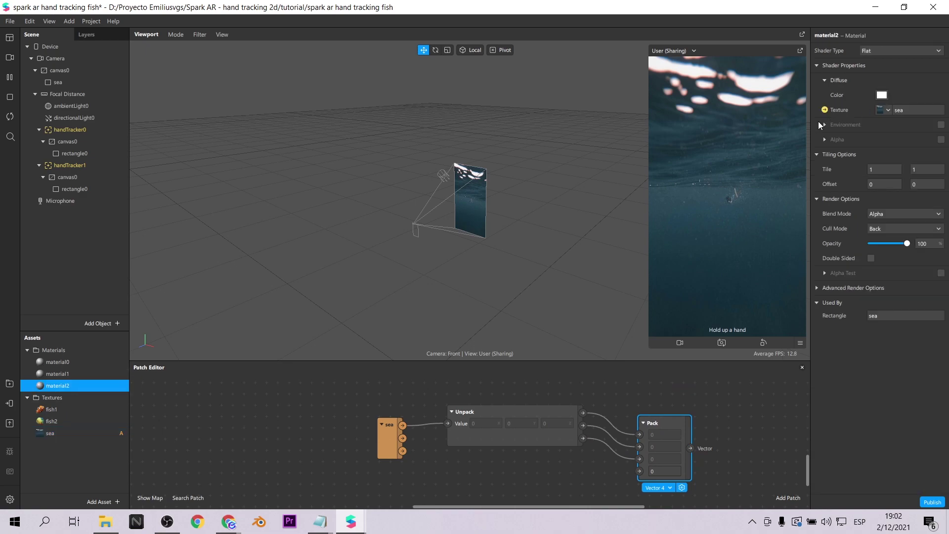
pyautogui.click(824, 110)
pyautogui.moveTo(725, 440); pyautogui.dragTo(746, 427)
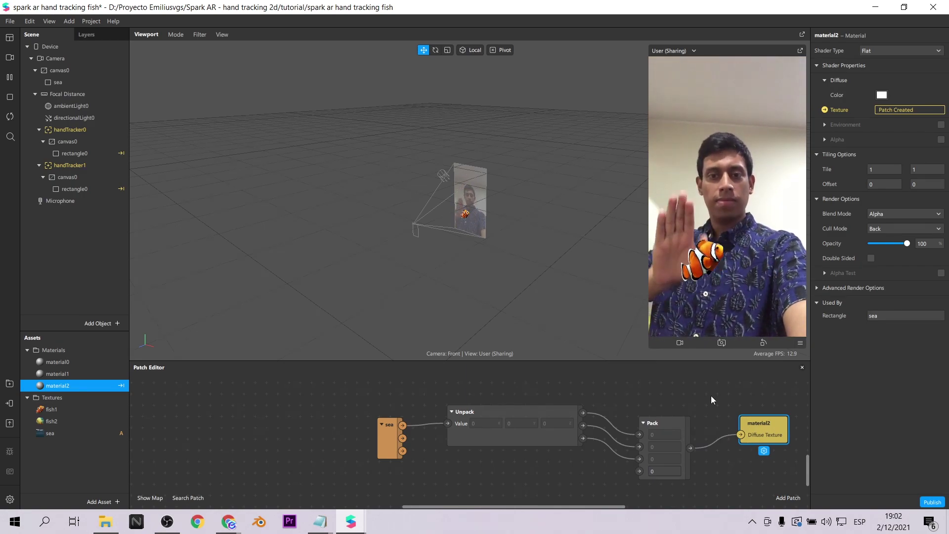
# Switch the preview to a simulation video of a person raising both hands
pyautogui.click(9, 57)
pyautogui.click(65, 256)
pyautogui.click(242, 417)
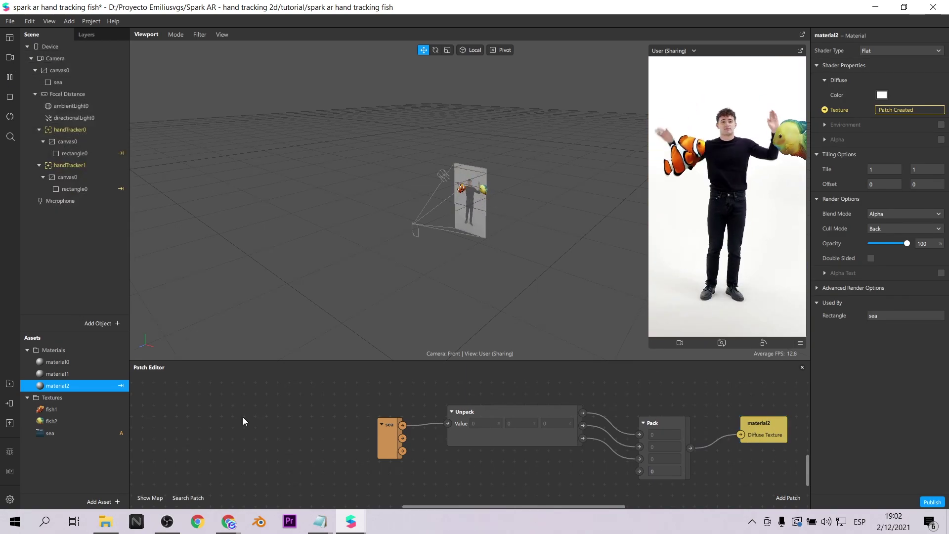
# Add a Subtract patch below Unpack, linking the sea texture's alpha output to First Value and Subtract's output to Pack's fourth input
pyautogui.scroll(-1, 474, 453)
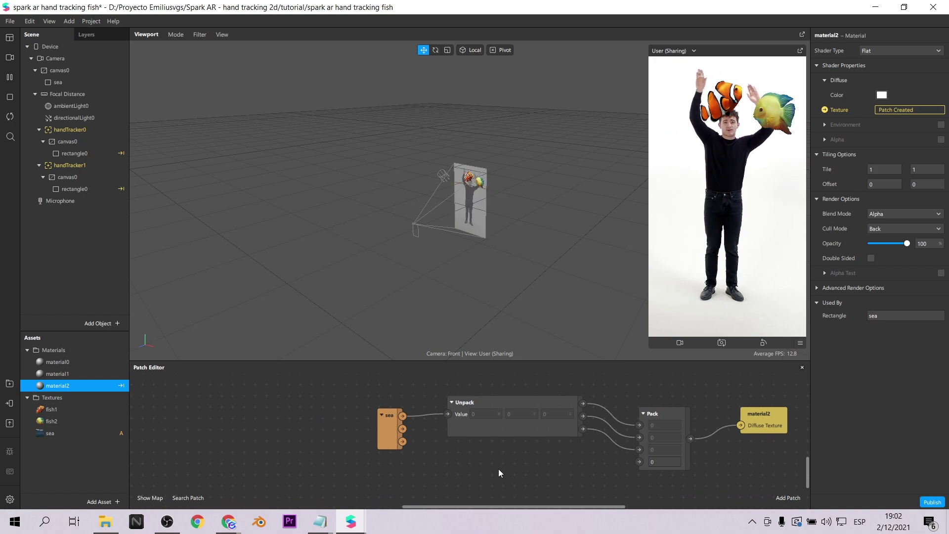
pyautogui.rightClick(498, 469)
pyautogui.write('sub')
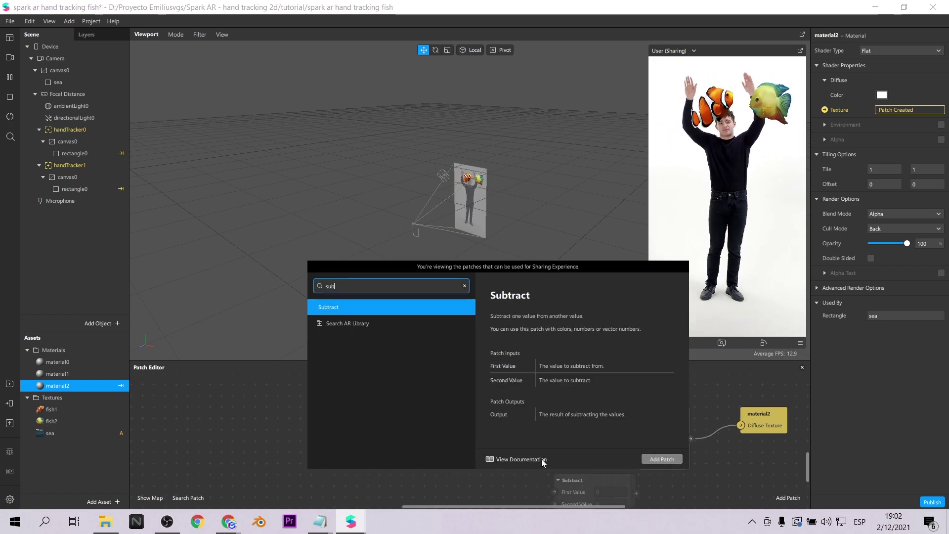
pyautogui.click(647, 458)
pyautogui.moveTo(580, 481); pyautogui.dragTo(514, 456)
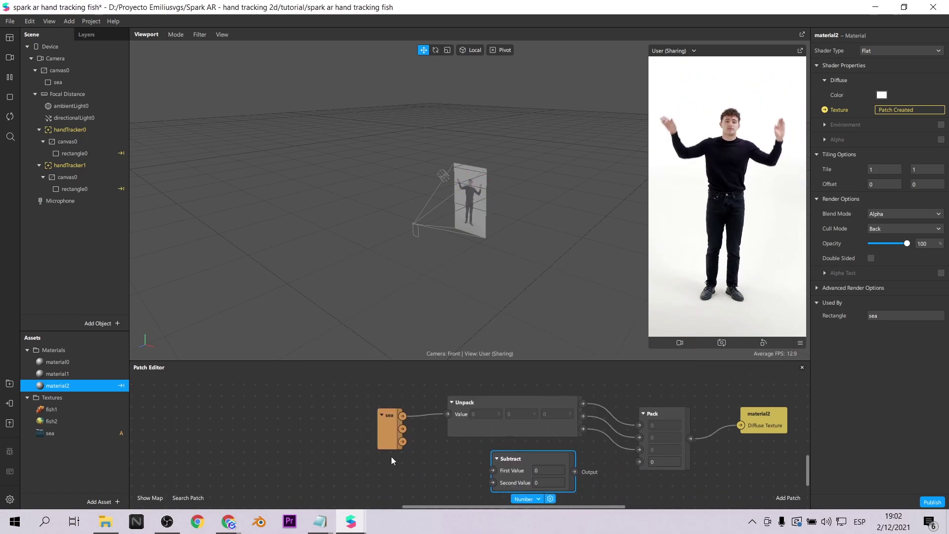
pyautogui.moveTo(402, 441); pyautogui.dragTo(493, 470)
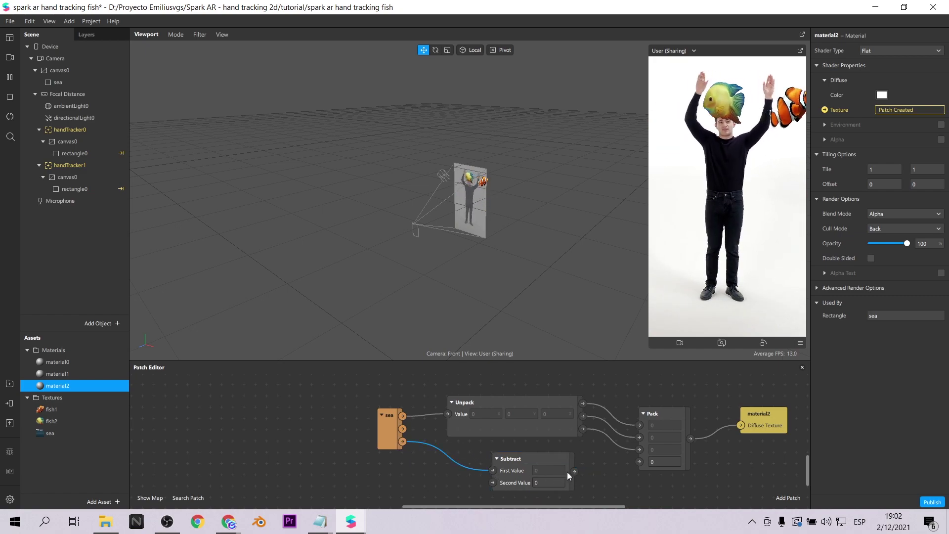
pyautogui.moveTo(642, 466); pyautogui.dragTo(641, 463)
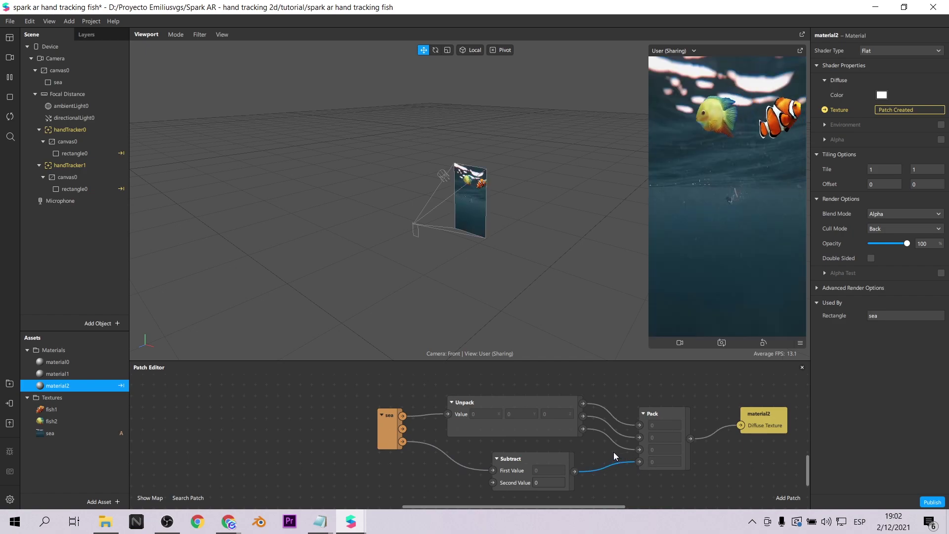
# Add an Animation patch before Subtract and connect its Progress output to Subtract's Second Value
pyautogui.scroll(-2, 613, 452)
pyautogui.scroll(1, 594, 451)
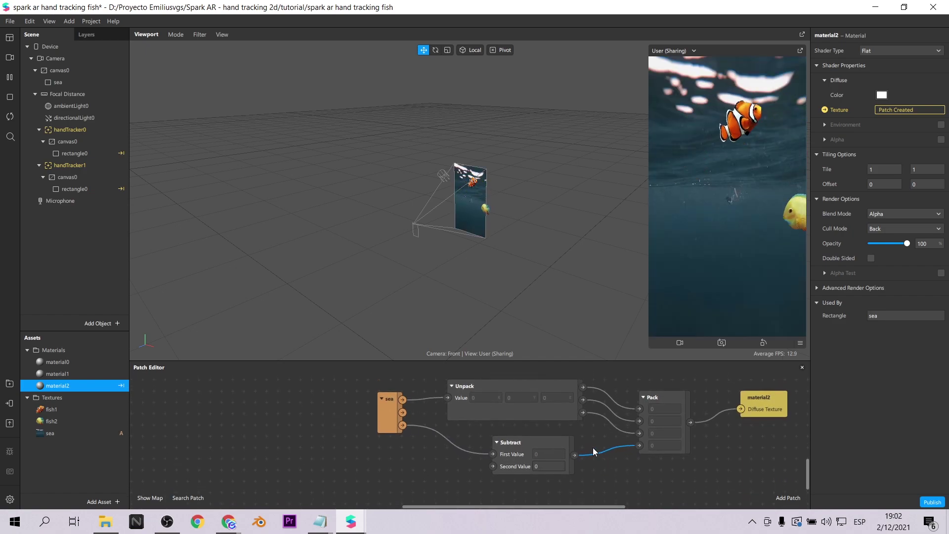
pyautogui.scroll(1, 588, 440)
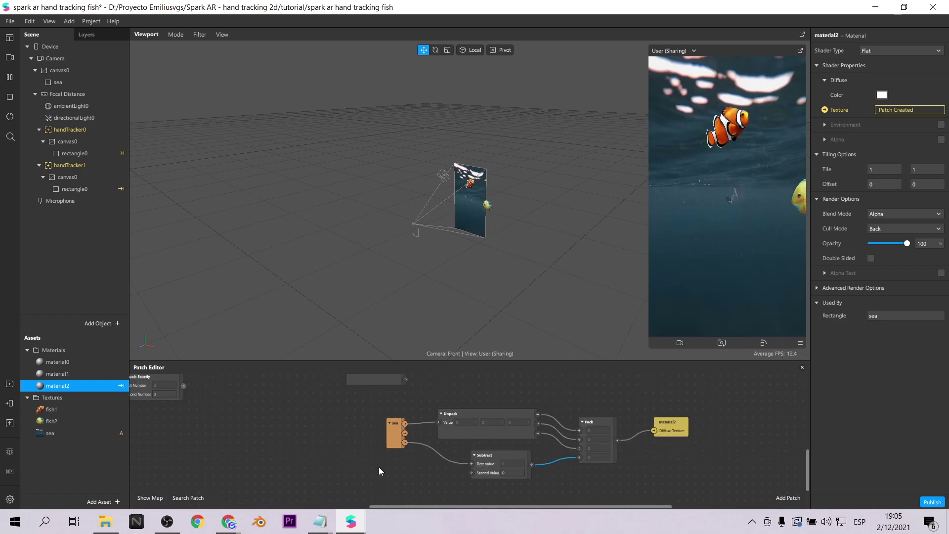
pyautogui.scroll(-1, 379, 467)
pyautogui.moveTo(428, 511); pyautogui.dragTo(385, 479)
pyautogui.doubleClick(384, 479)
pyautogui.write('anim')
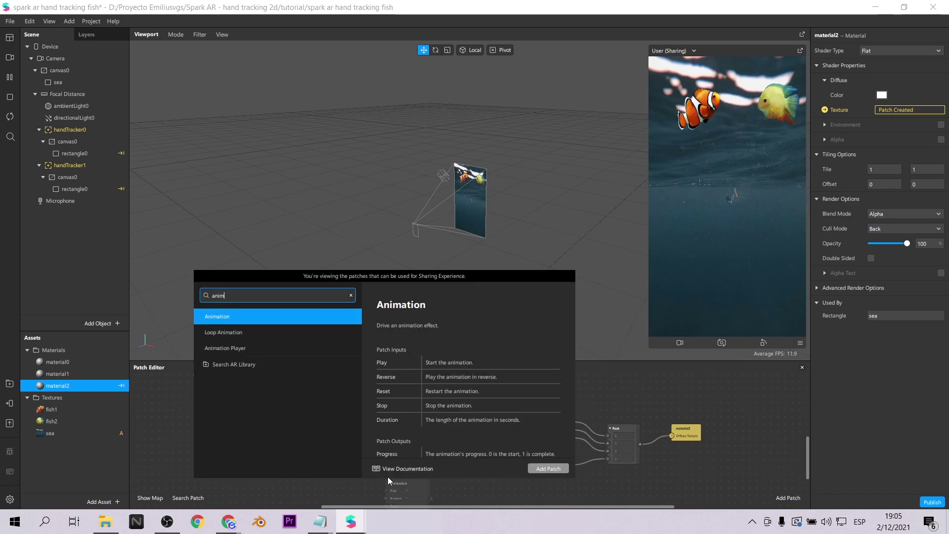
pyautogui.click(548, 468)
pyautogui.moveTo(429, 484); pyautogui.dragTo(514, 459)
pyautogui.scroll(-1, 394, 476)
pyautogui.moveTo(391, 459); pyautogui.dragTo(357, 465)
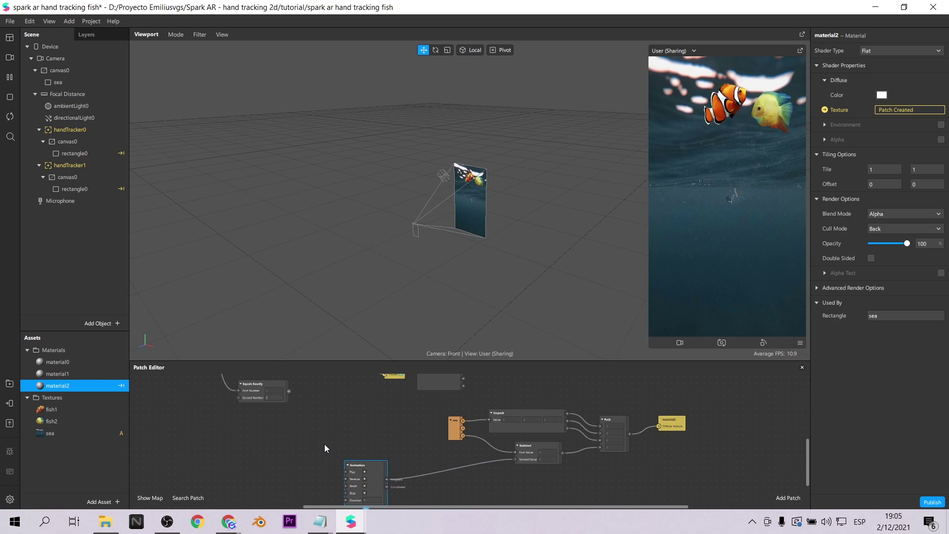
# Connect Equals Exactly to the Animation's Reverse input through a Pulse patch's Turned On output, placing Pulse near Animation
pyautogui.click(319, 443)
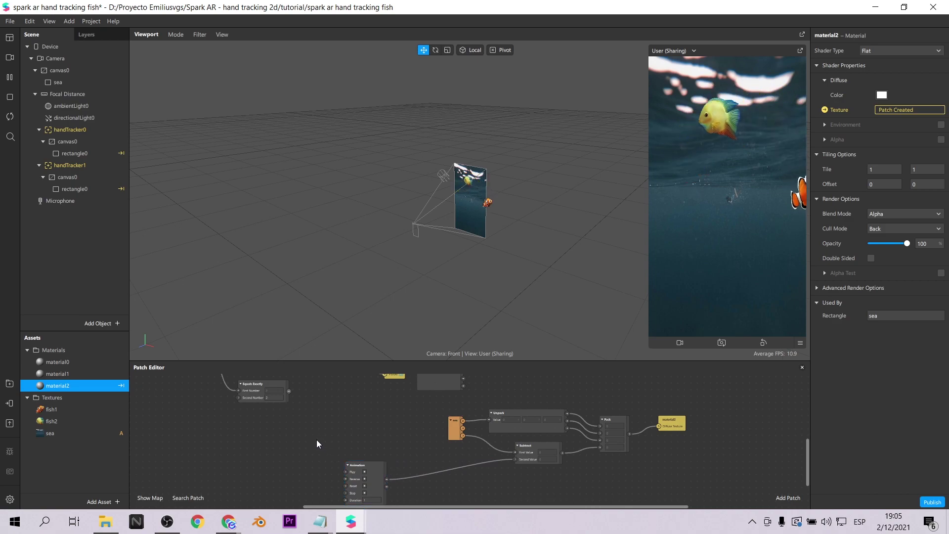
pyautogui.moveTo(290, 391); pyautogui.dragTo(345, 479)
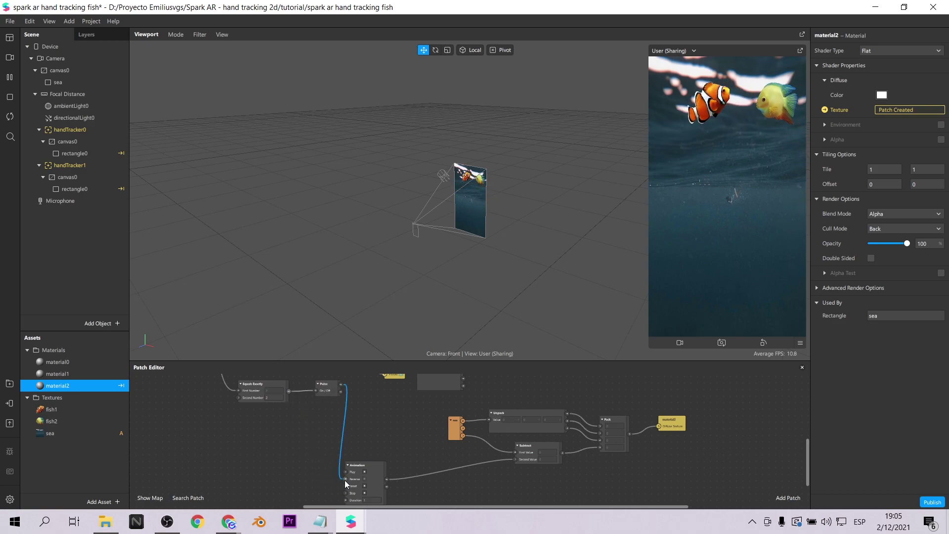
pyautogui.moveTo(330, 388); pyautogui.dragTo(307, 446)
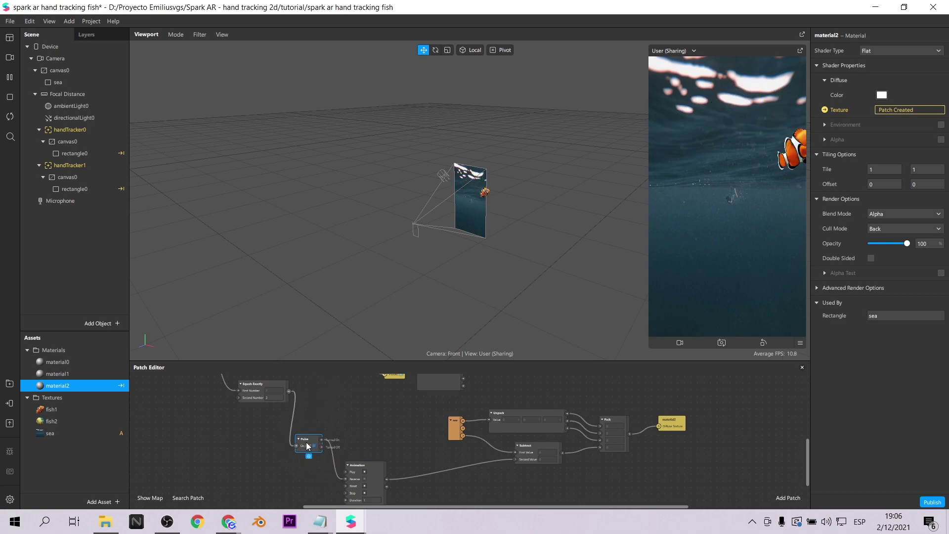
# Add a Face Tracker to the scene and place its patches in the graph ahead of the Animation patch
pyautogui.scroll(2, 283, 464)
pyautogui.scroll(1, 283, 459)
pyautogui.moveTo(419, 507); pyautogui.dragTo(350, 505)
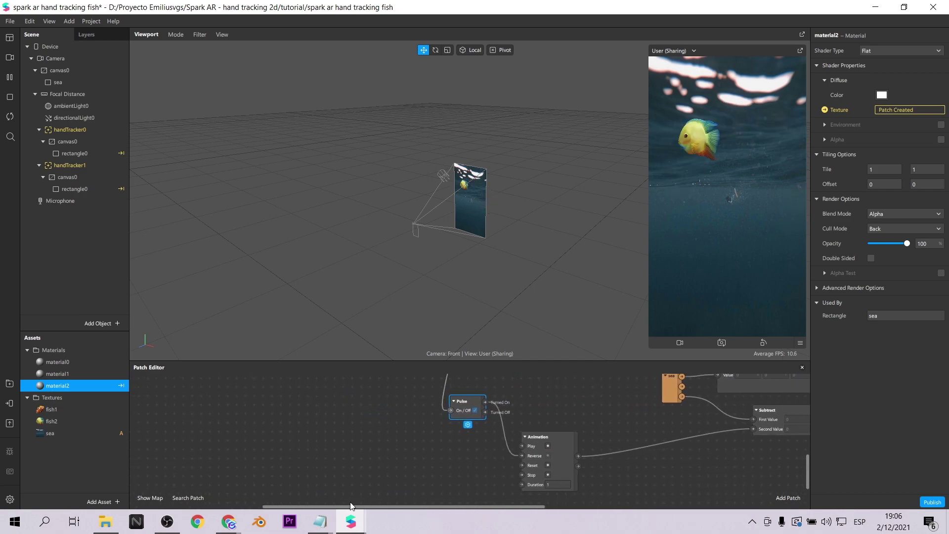
pyautogui.click(457, 466)
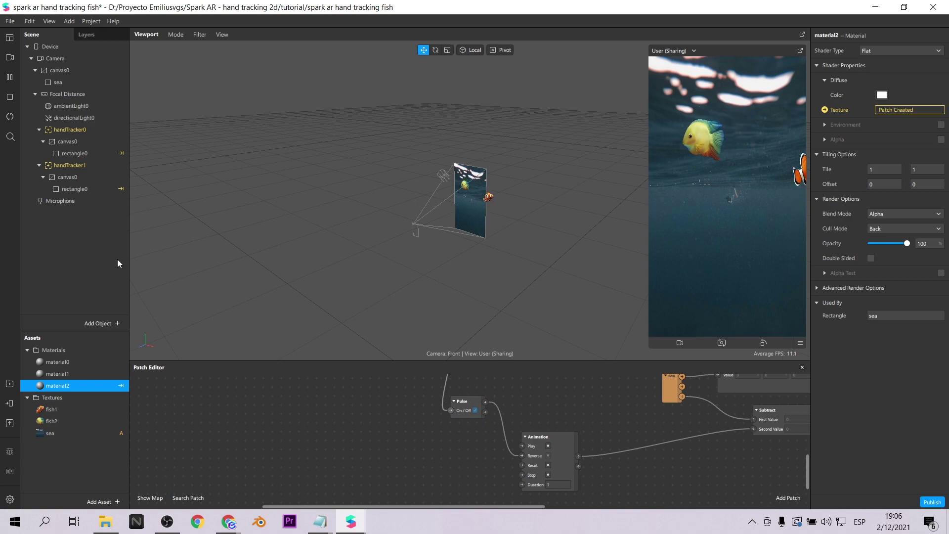
pyautogui.click(48, 58)
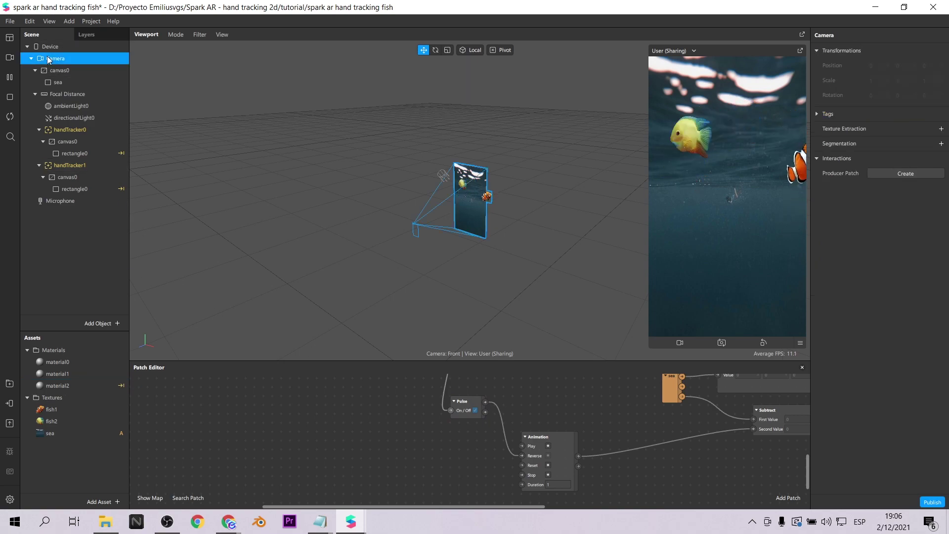
pyautogui.click(111, 326)
pyautogui.write('f')
pyautogui.click(74, 171)
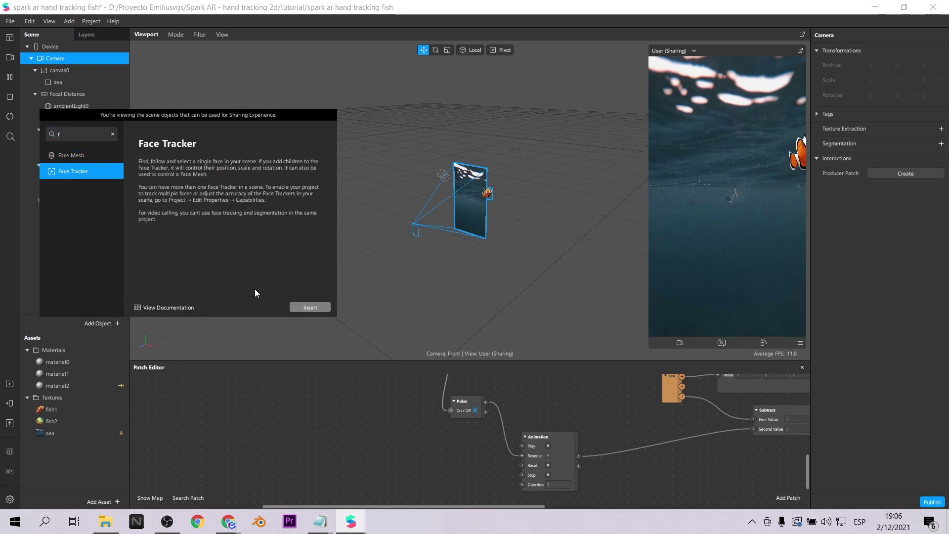
pyautogui.click(310, 307)
pyautogui.moveTo(67, 200); pyautogui.dragTo(56, 55)
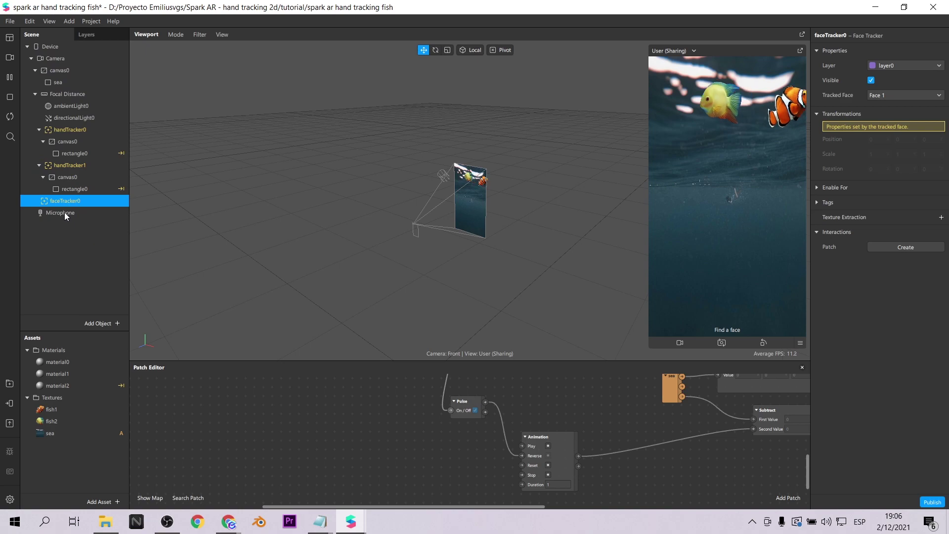
pyautogui.moveTo(63, 201); pyautogui.dragTo(215, 449)
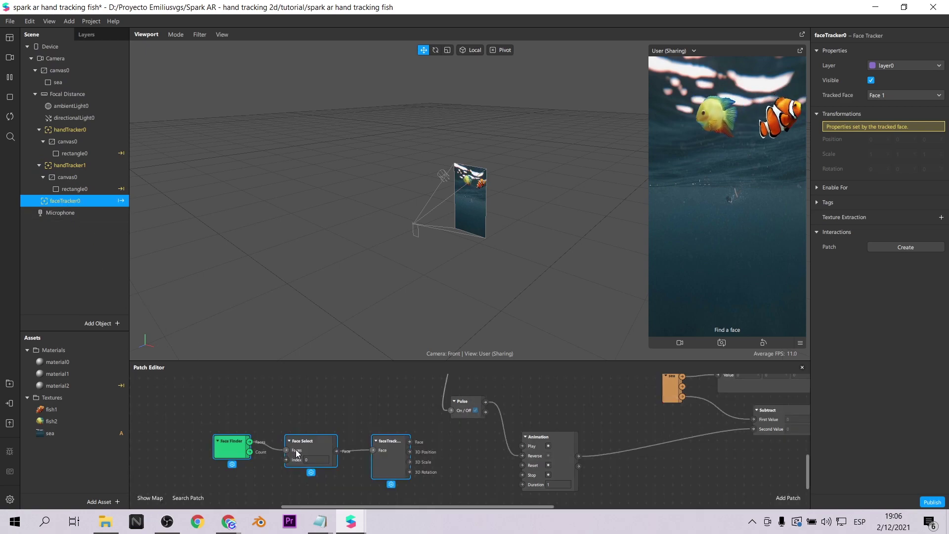
pyautogui.moveTo(388, 466); pyautogui.dragTo(351, 478)
# Add a Blink patch fed by the face tracker's Face output and connect it to the Animation's Play input
pyautogui.click(424, 462)
pyautogui.rightClick(424, 462)
pyautogui.write('blin')
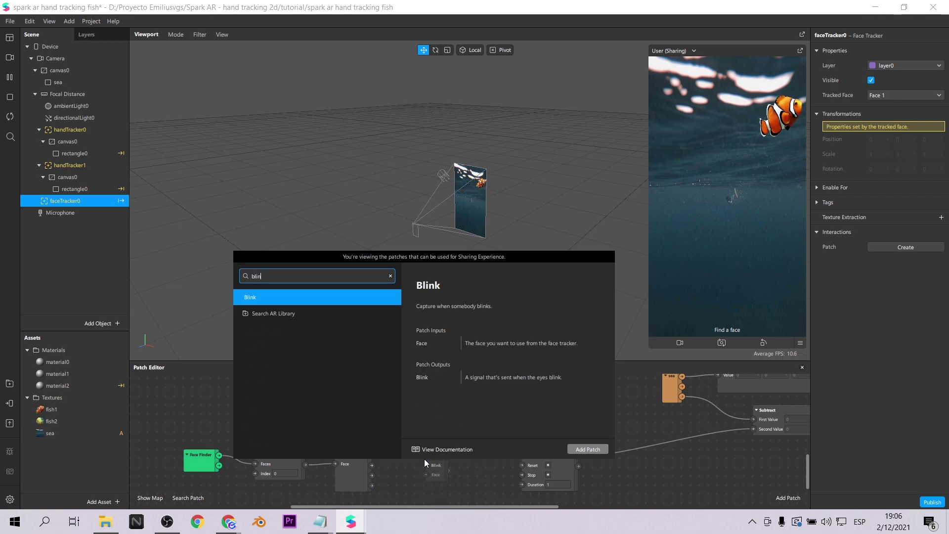
pyautogui.click(594, 448)
pyautogui.moveTo(372, 455); pyautogui.dragTo(523, 446)
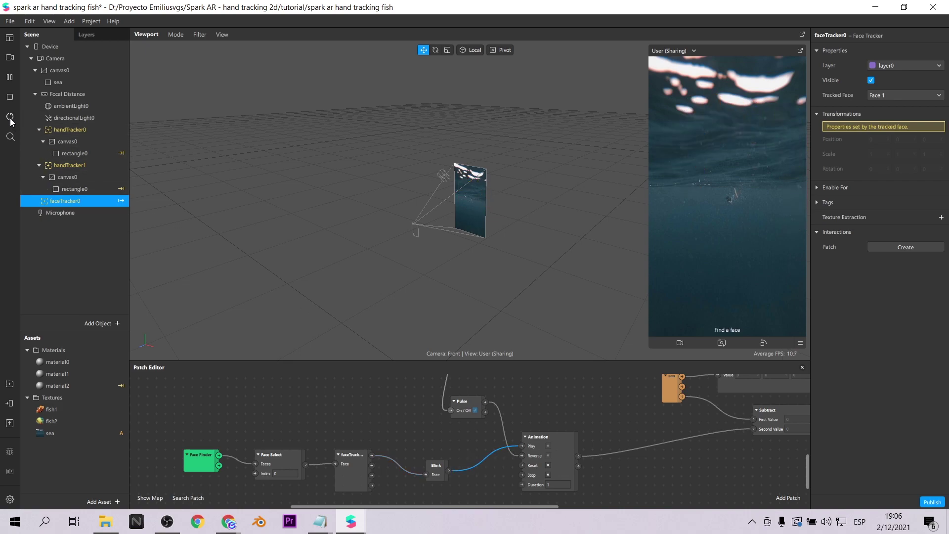
# Create a Visible patch for the sea rectangle and connect it to the output of Equals Exactly
pyautogui.click(91, 84)
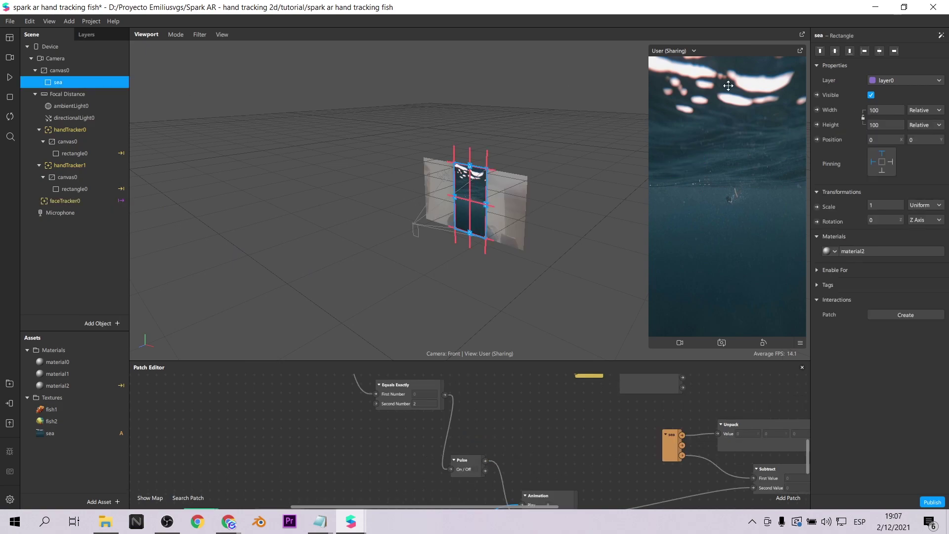
pyautogui.click(816, 94)
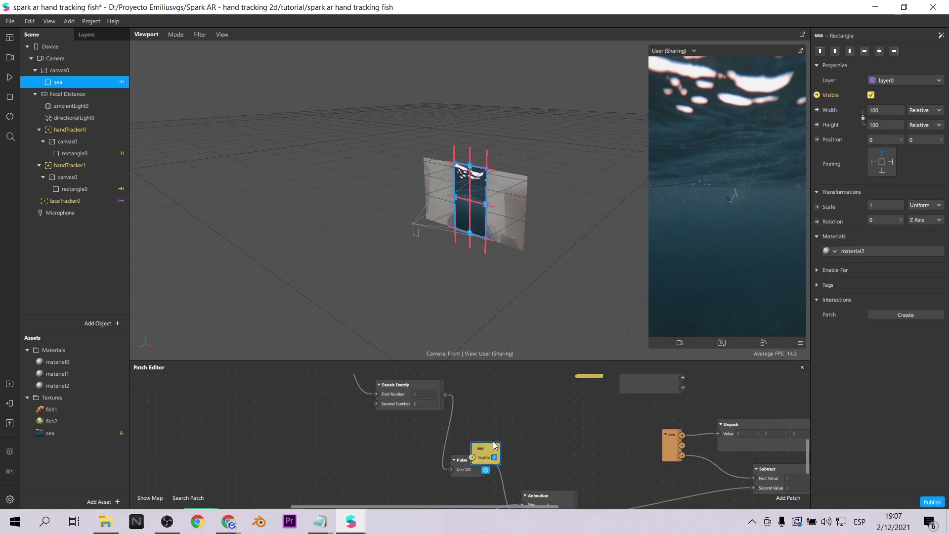
pyautogui.moveTo(487, 447); pyautogui.dragTo(481, 405)
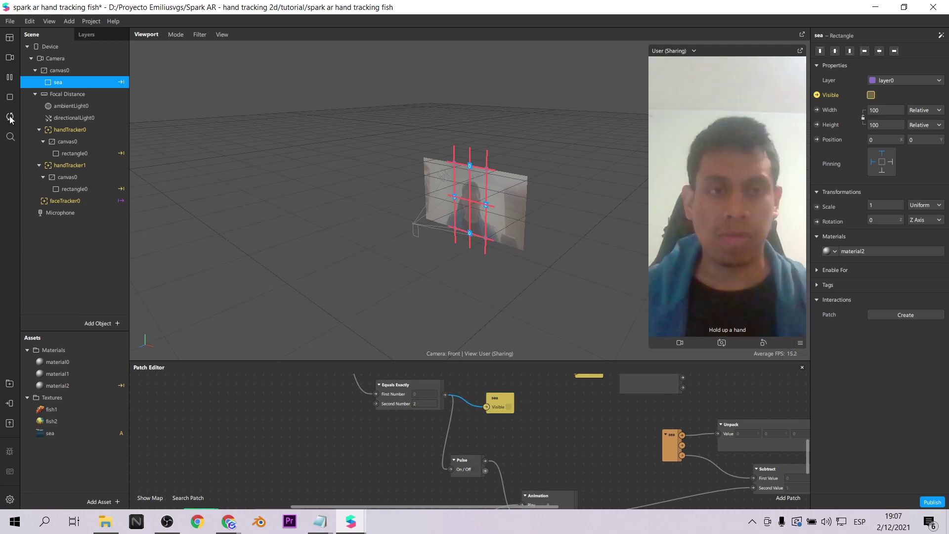